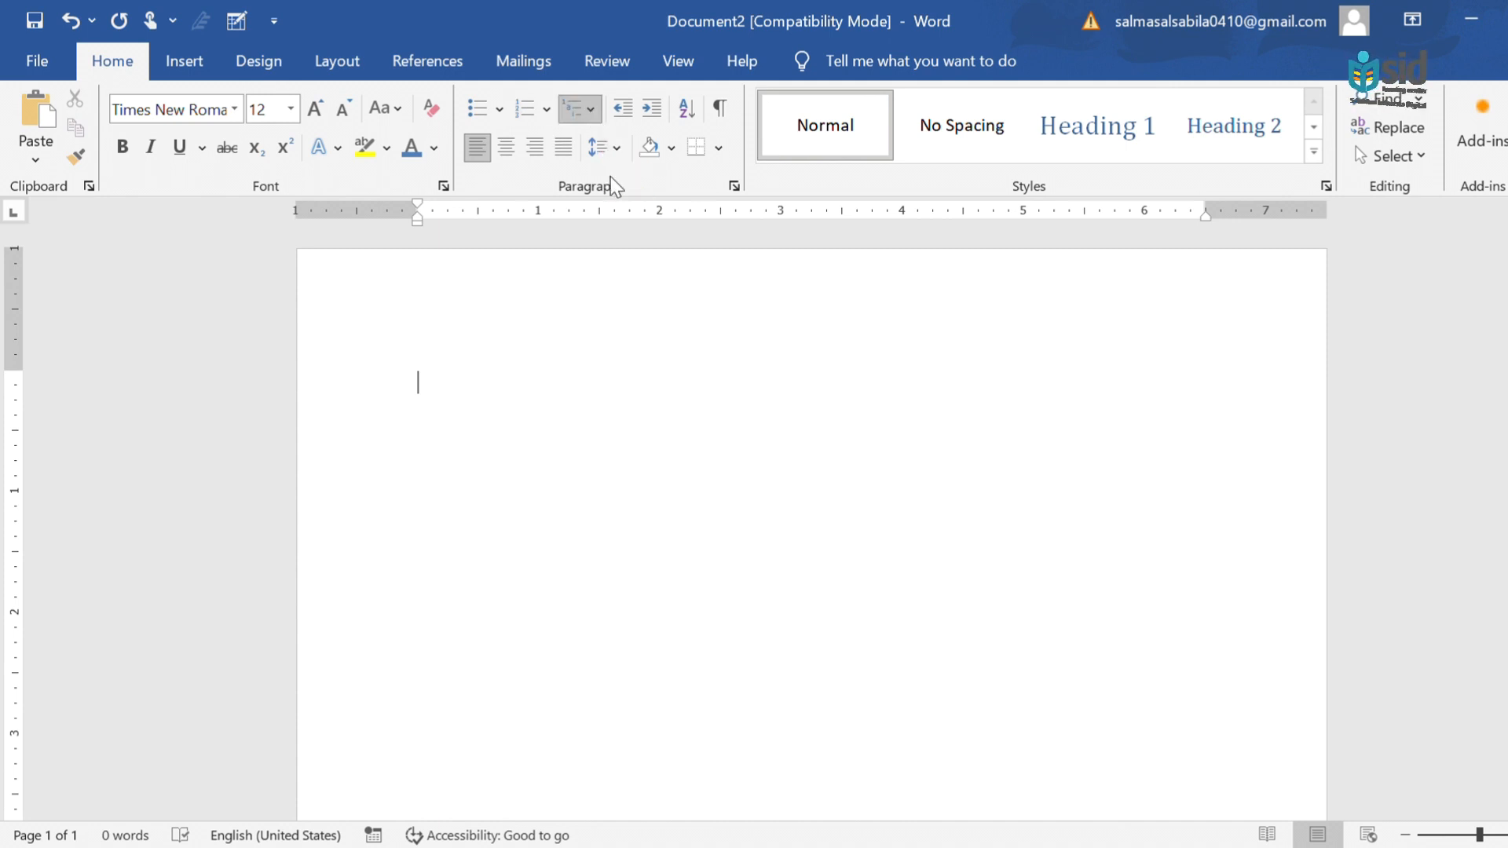
Step: Start a round-bulleted list on the blank page and enter "Satu" as its first item
click(503, 111)
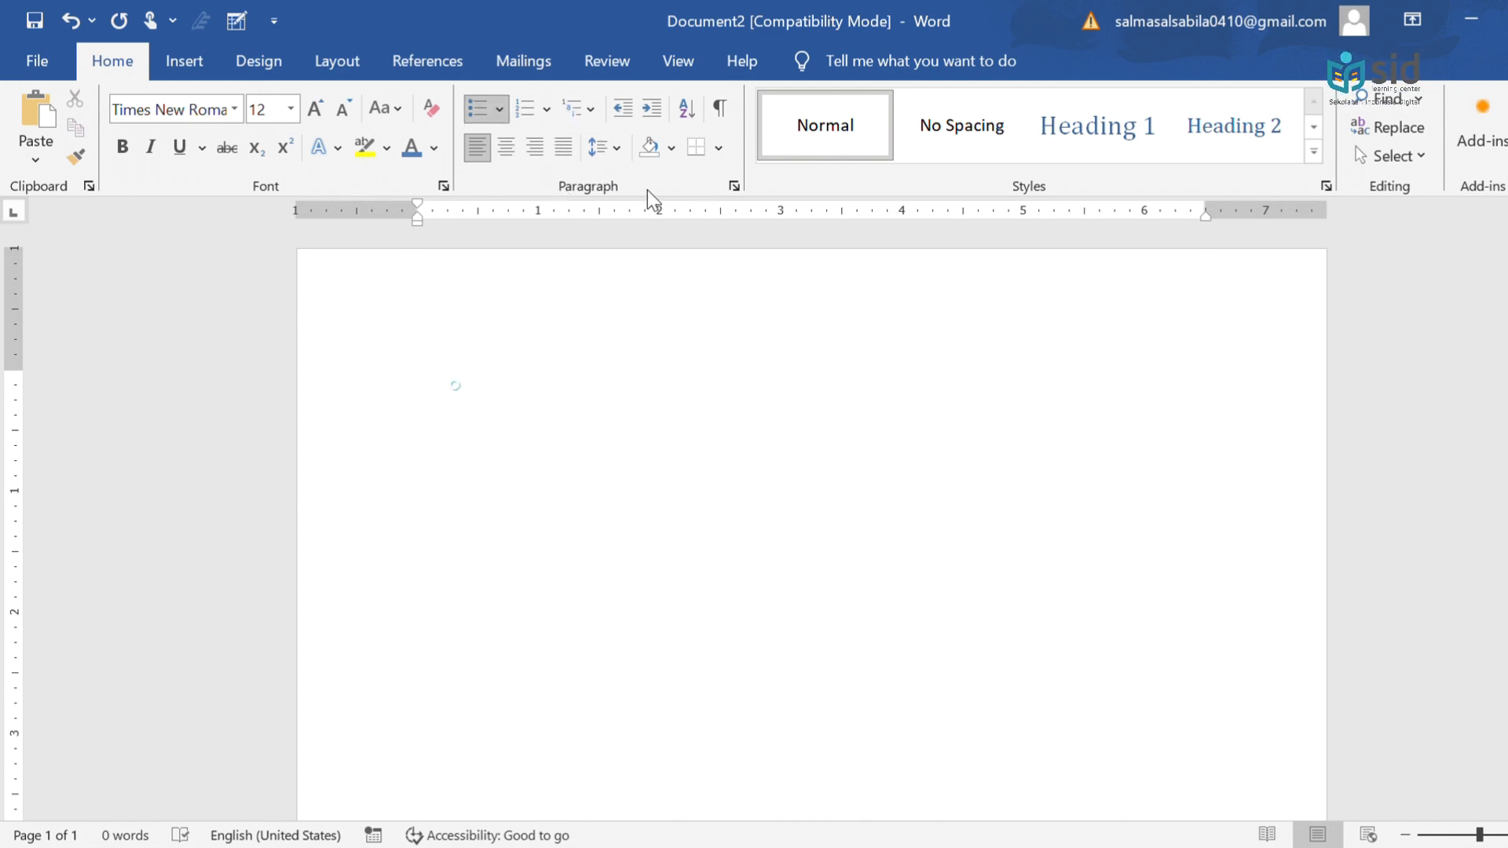
click(522, 347)
key(ctrl+shift+l)
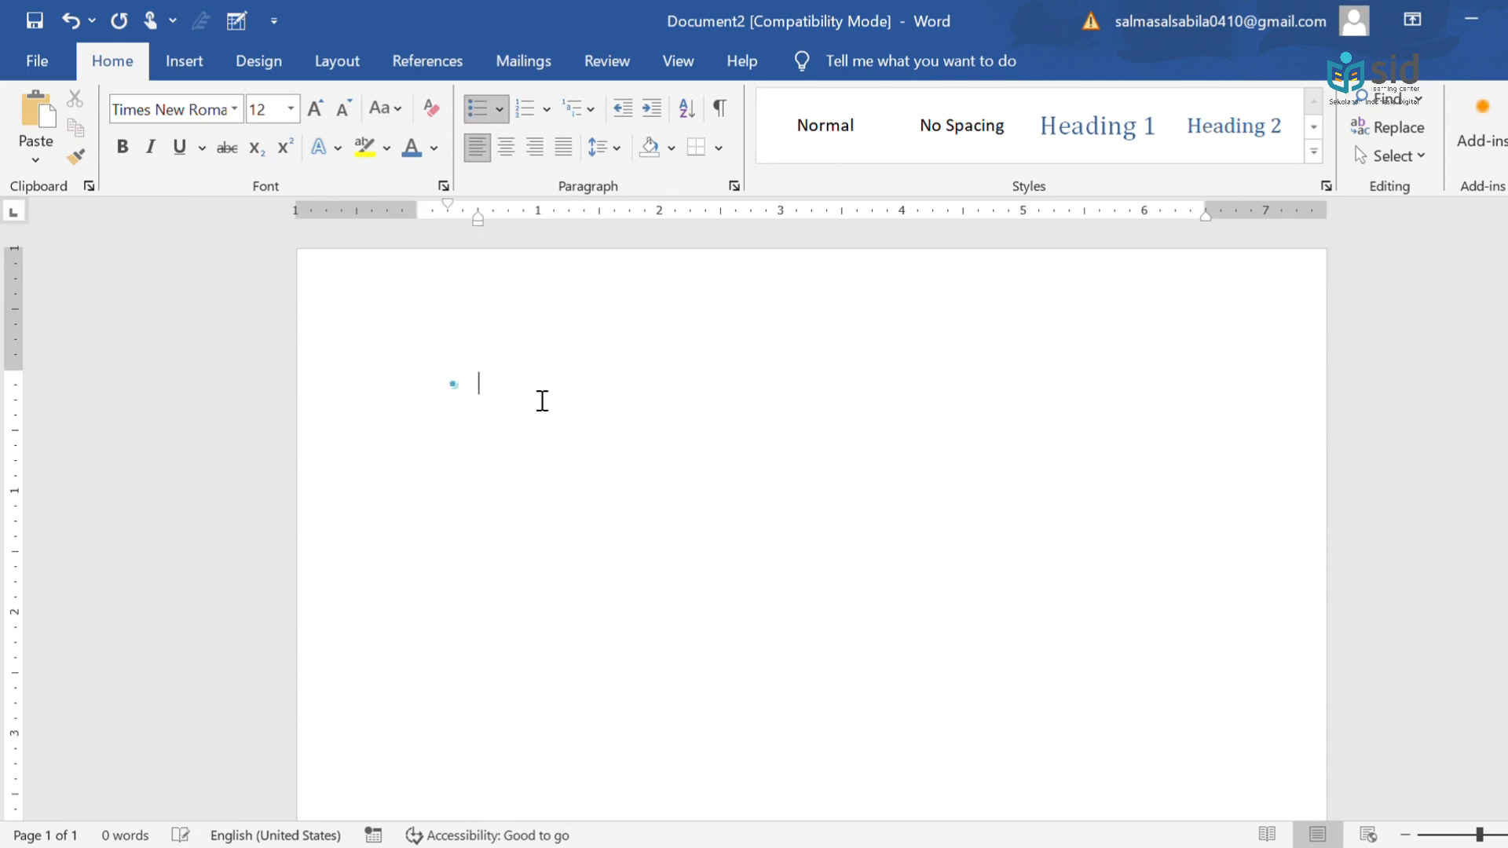
text(Satu)
Step: Replace the light blue text effect on the word "Satu" with plain black text
double_click(520, 364)
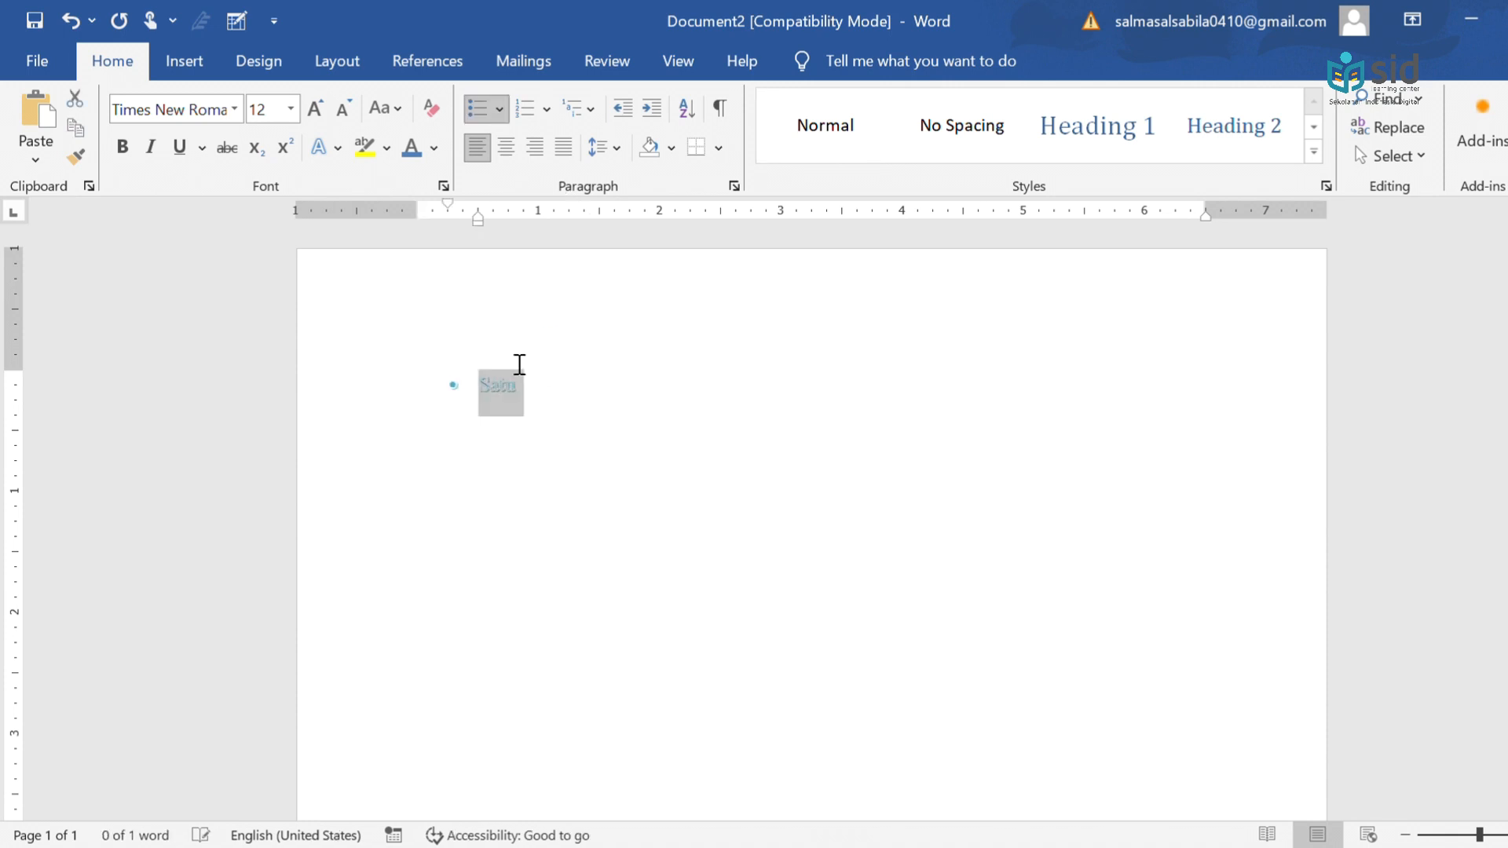
click(335, 145)
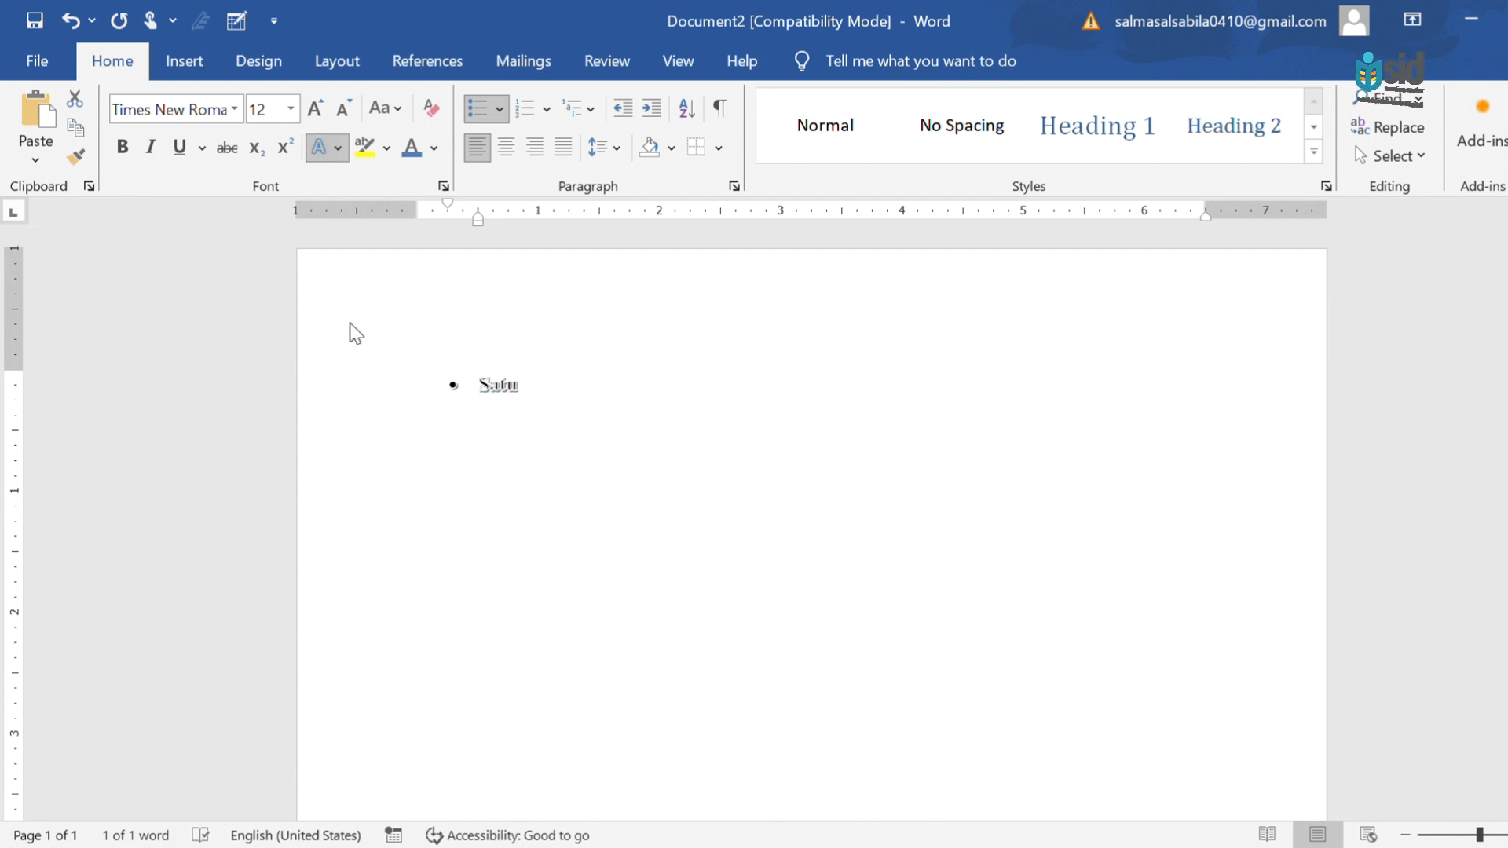
click(326, 234)
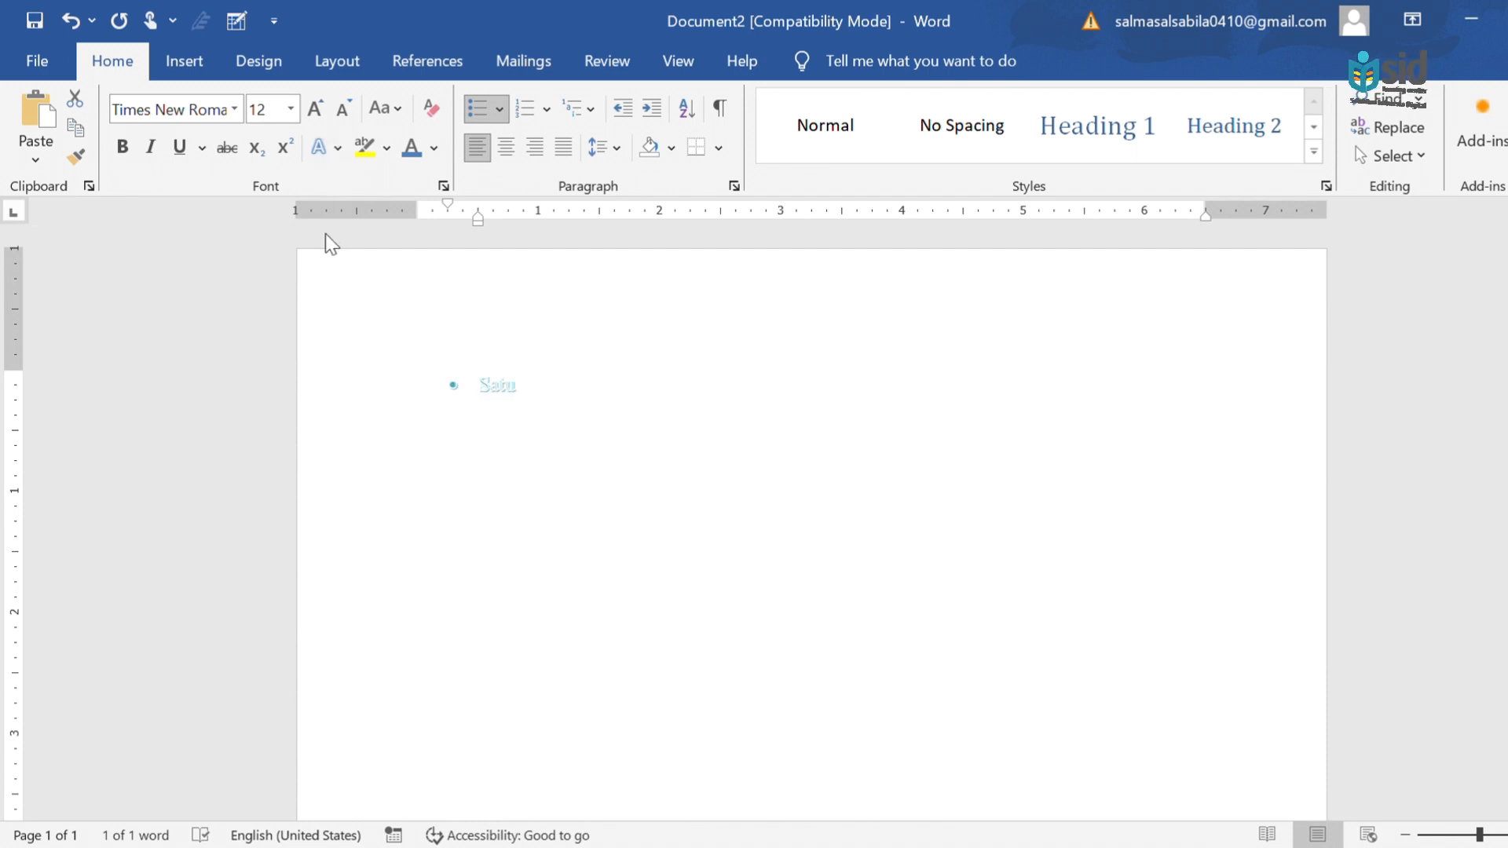
Step: Add "Dua" as the second bullet item and end the bulleted list on a new line
click(583, 411)
key(Return)
text(Dua)
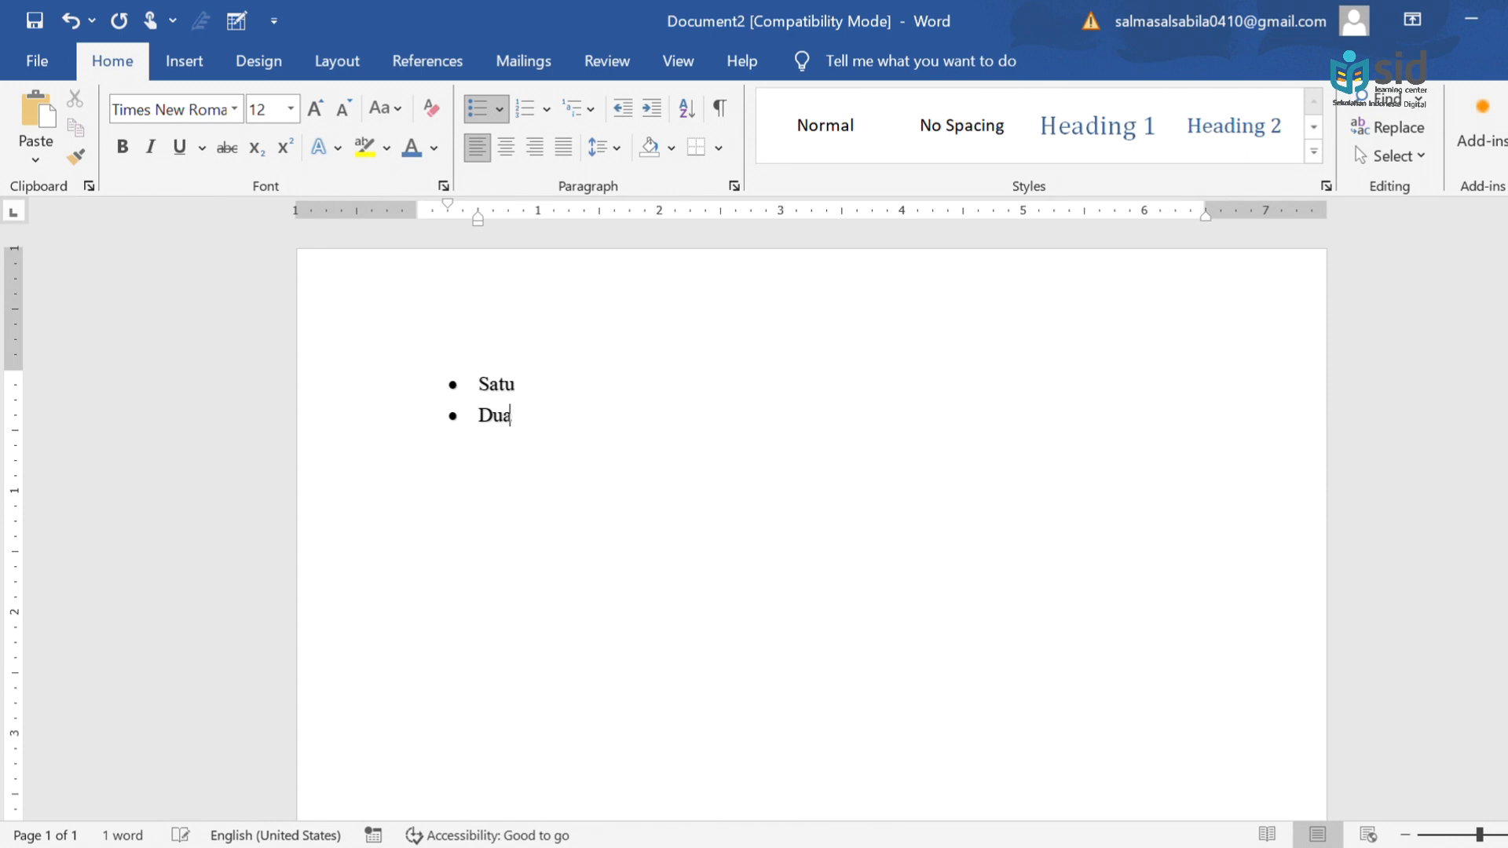
key(Return)
key(Return)
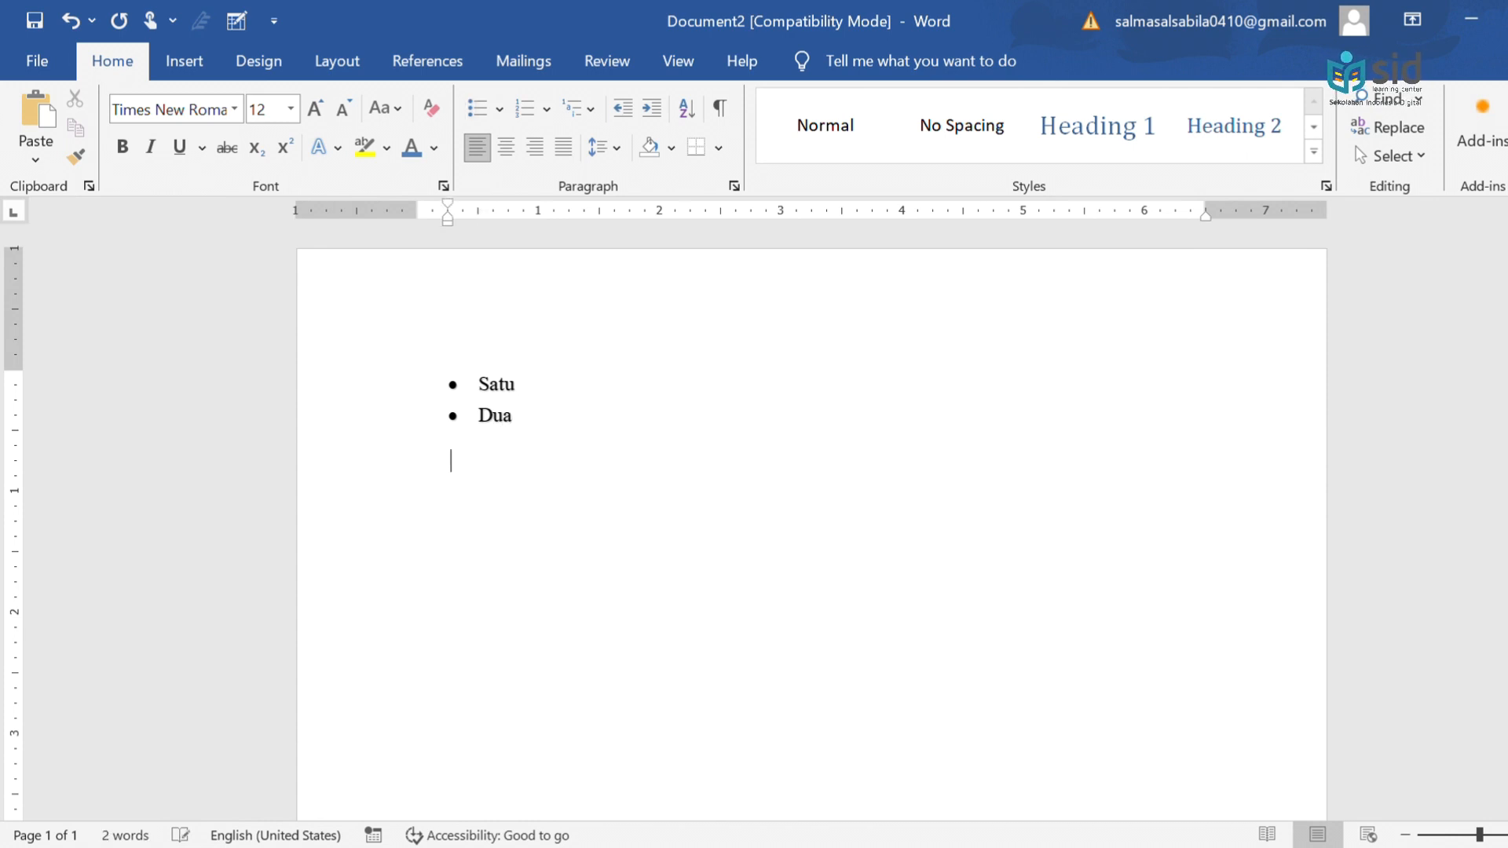
Step: Create an uppercase Roman numeral list (I., II.) below the bullets with the items "Tiga" and "Empat"
click(524, 108)
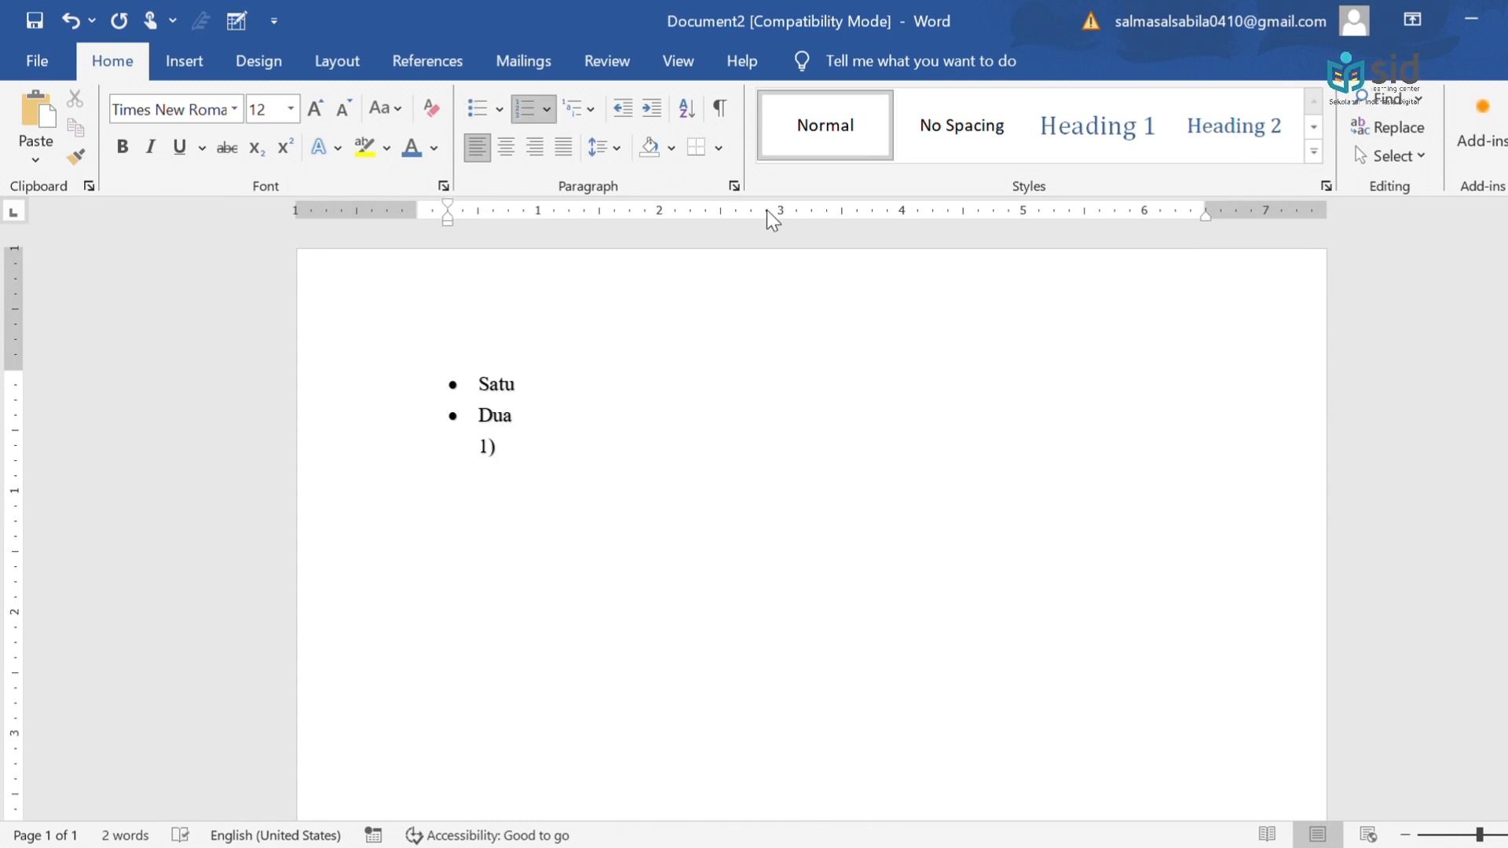
click(576, 295)
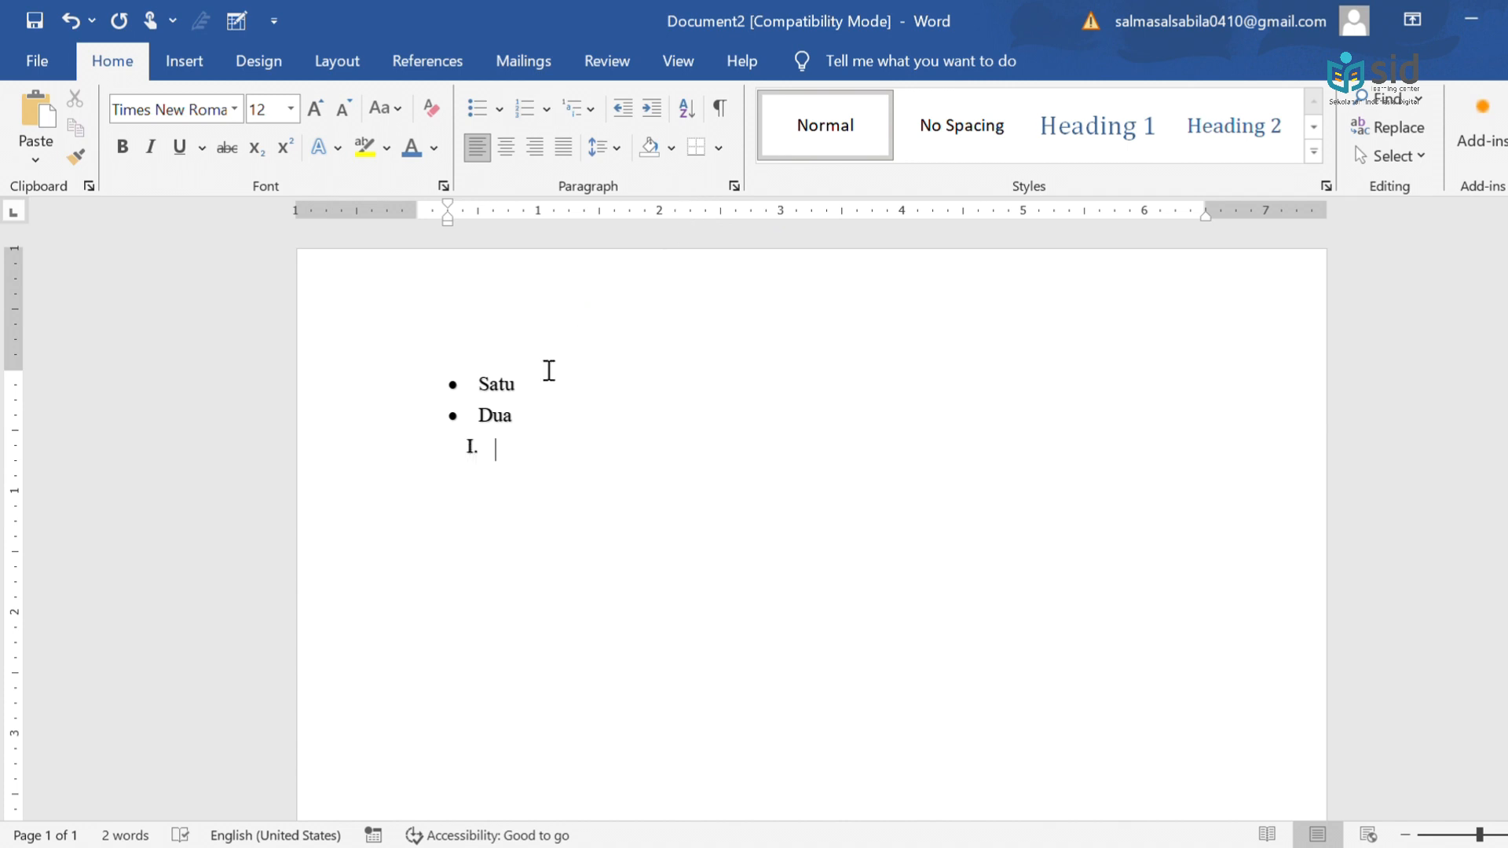
text(Tiga)
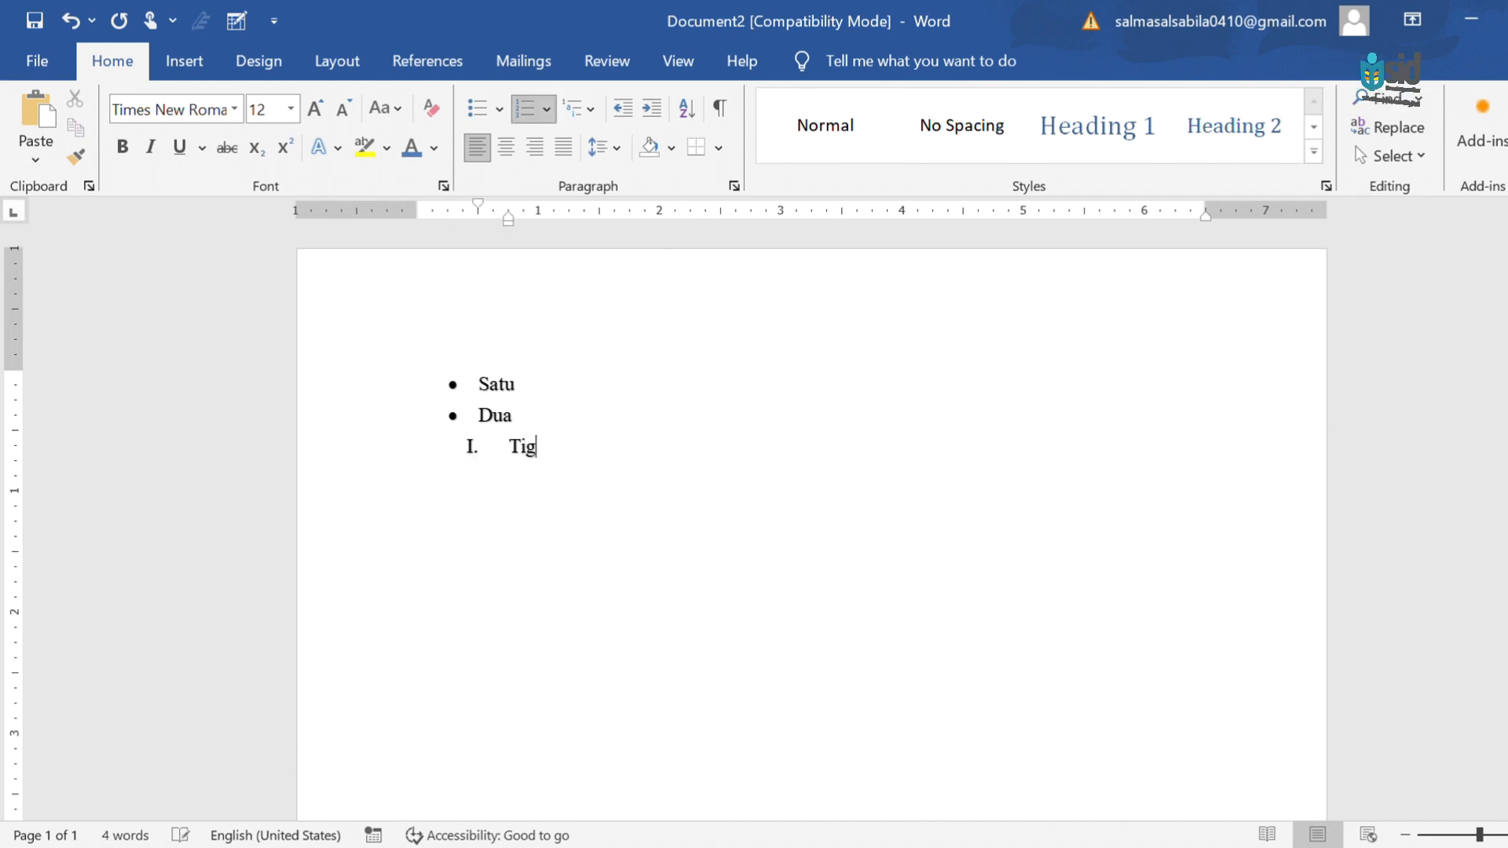
key(Return)
text(Empat)
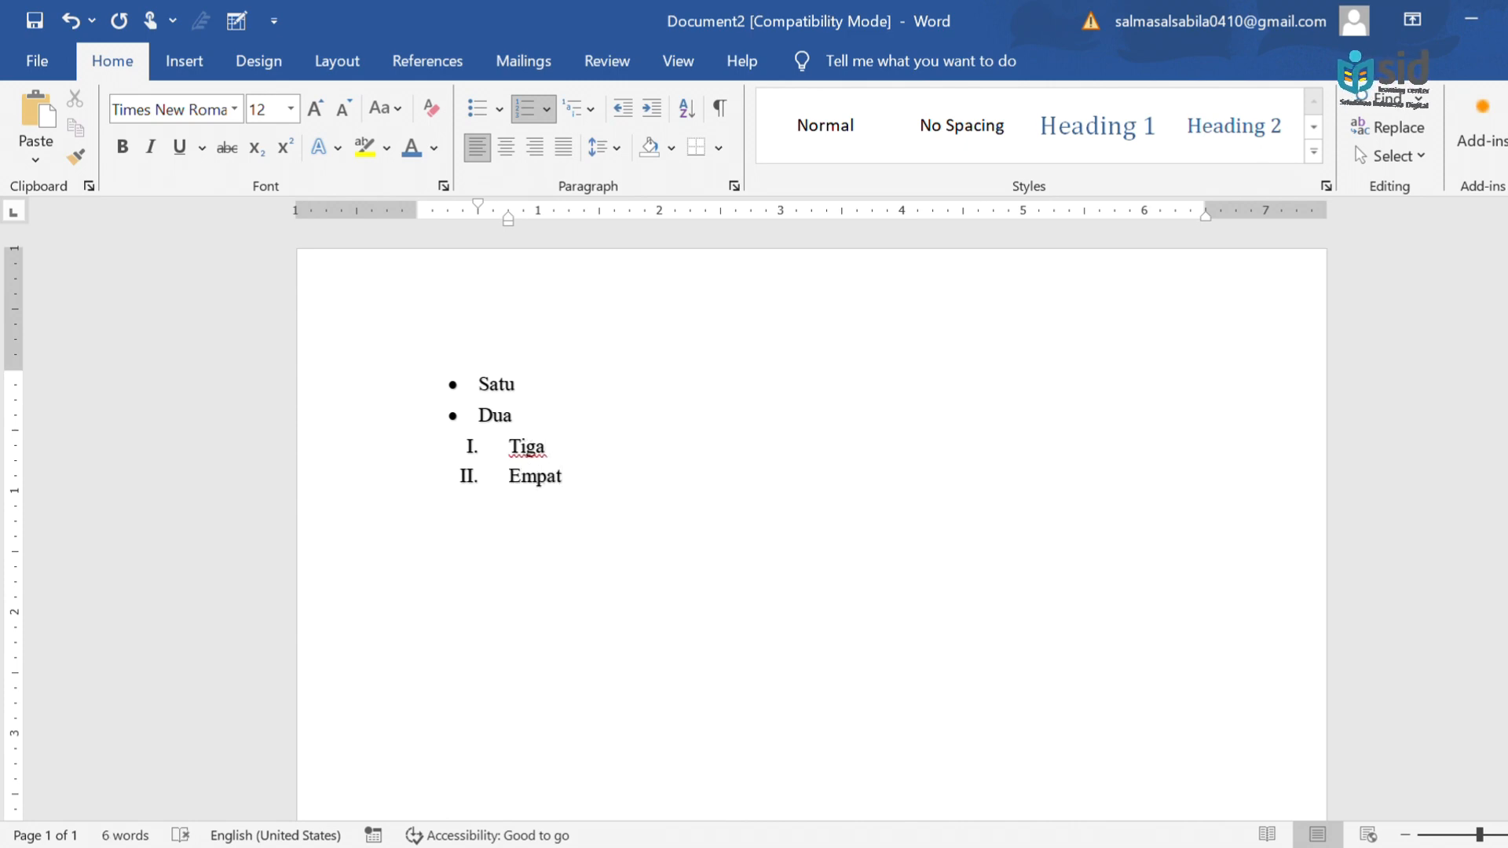
Step: Below "Empat", apply a multilevel heading list with 1.1 numbering at Heading 2 level and enter "Lima"
key(Return)
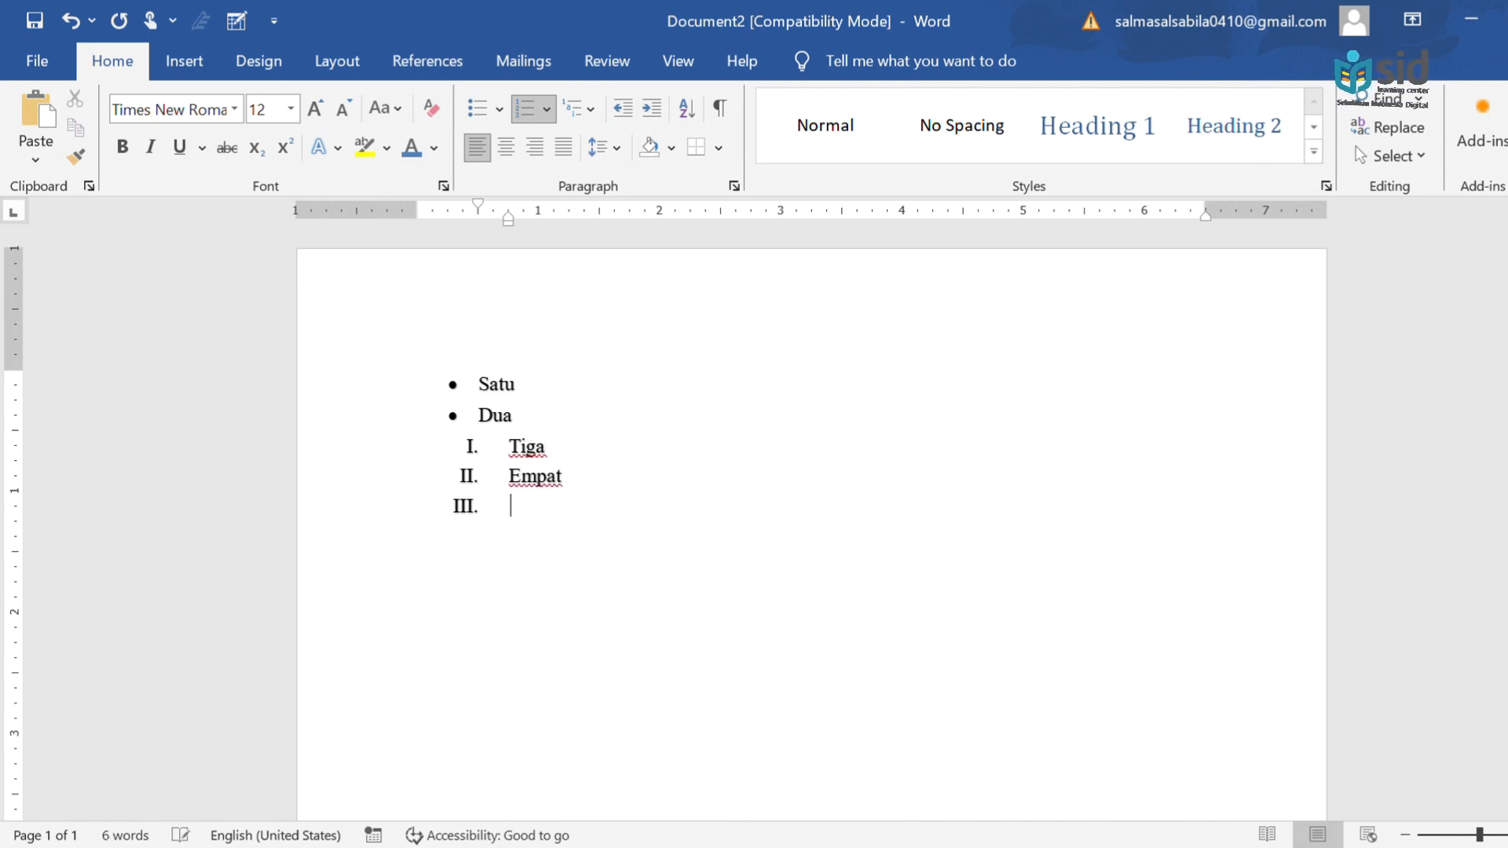
click(626, 110)
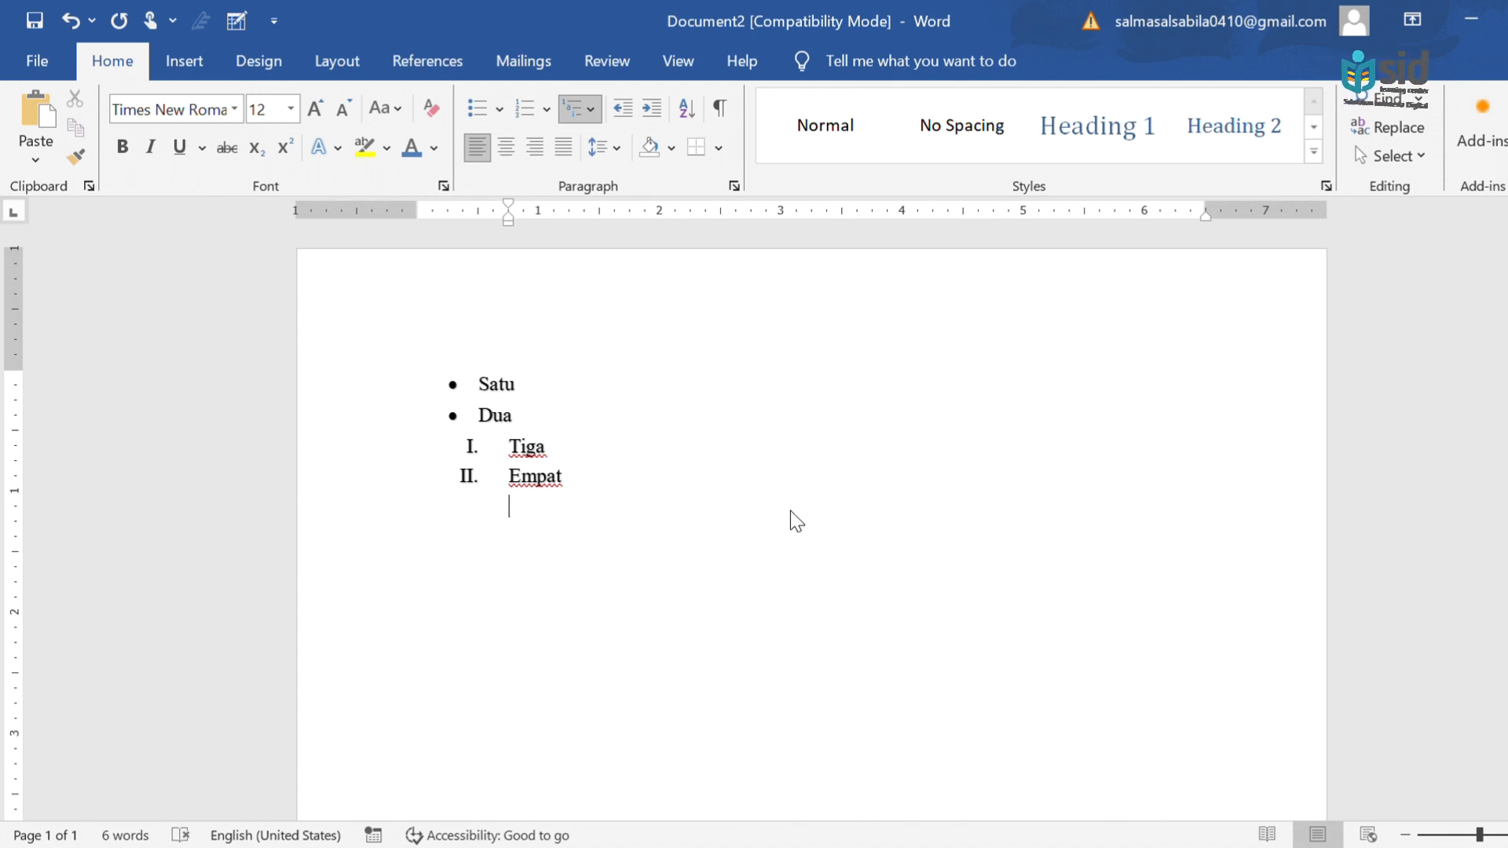
key(ctrl+alt+2)
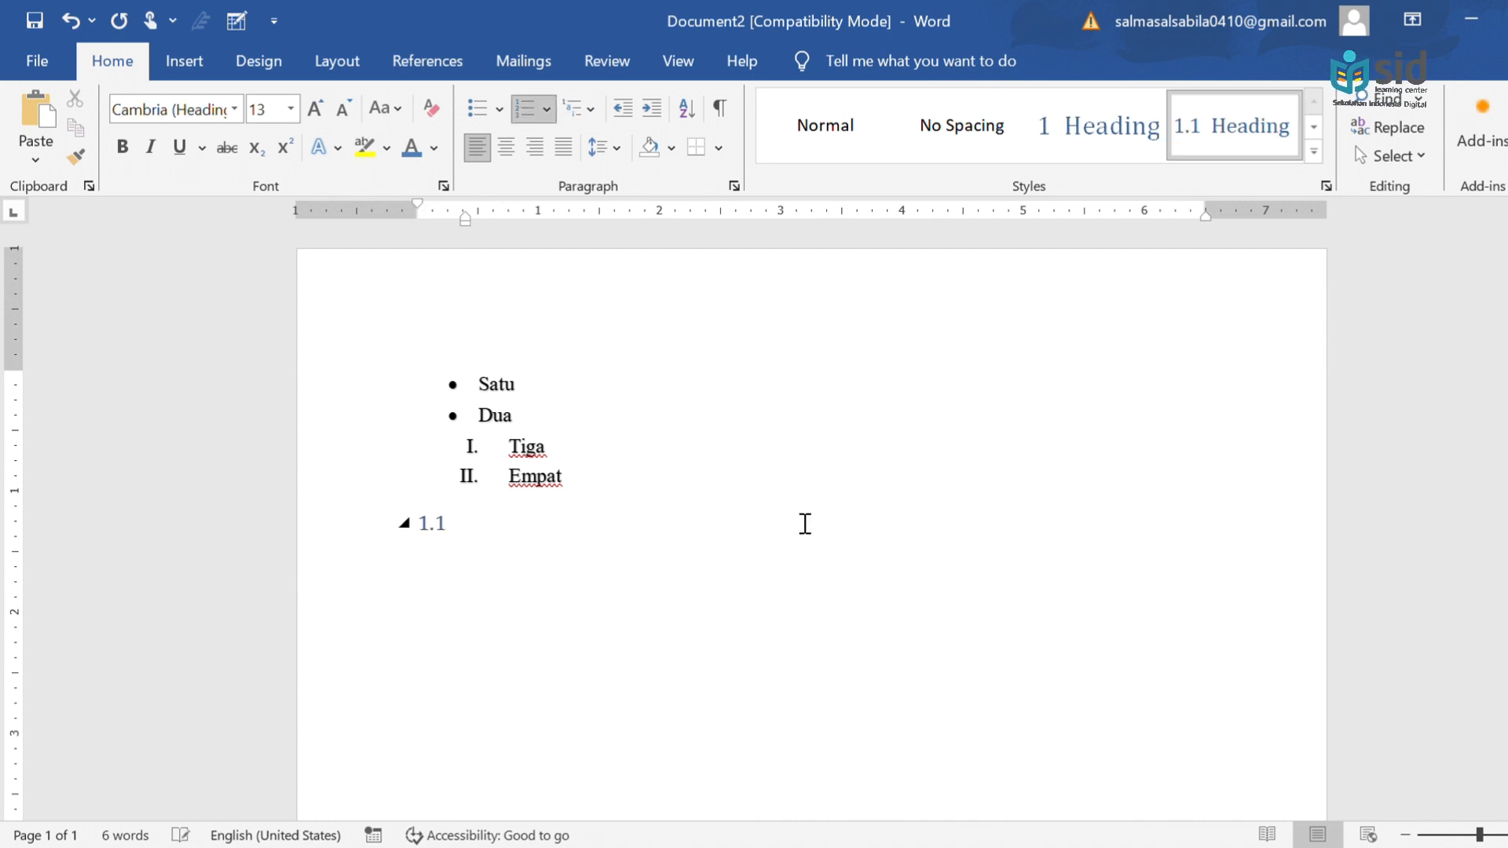
text(Lima)
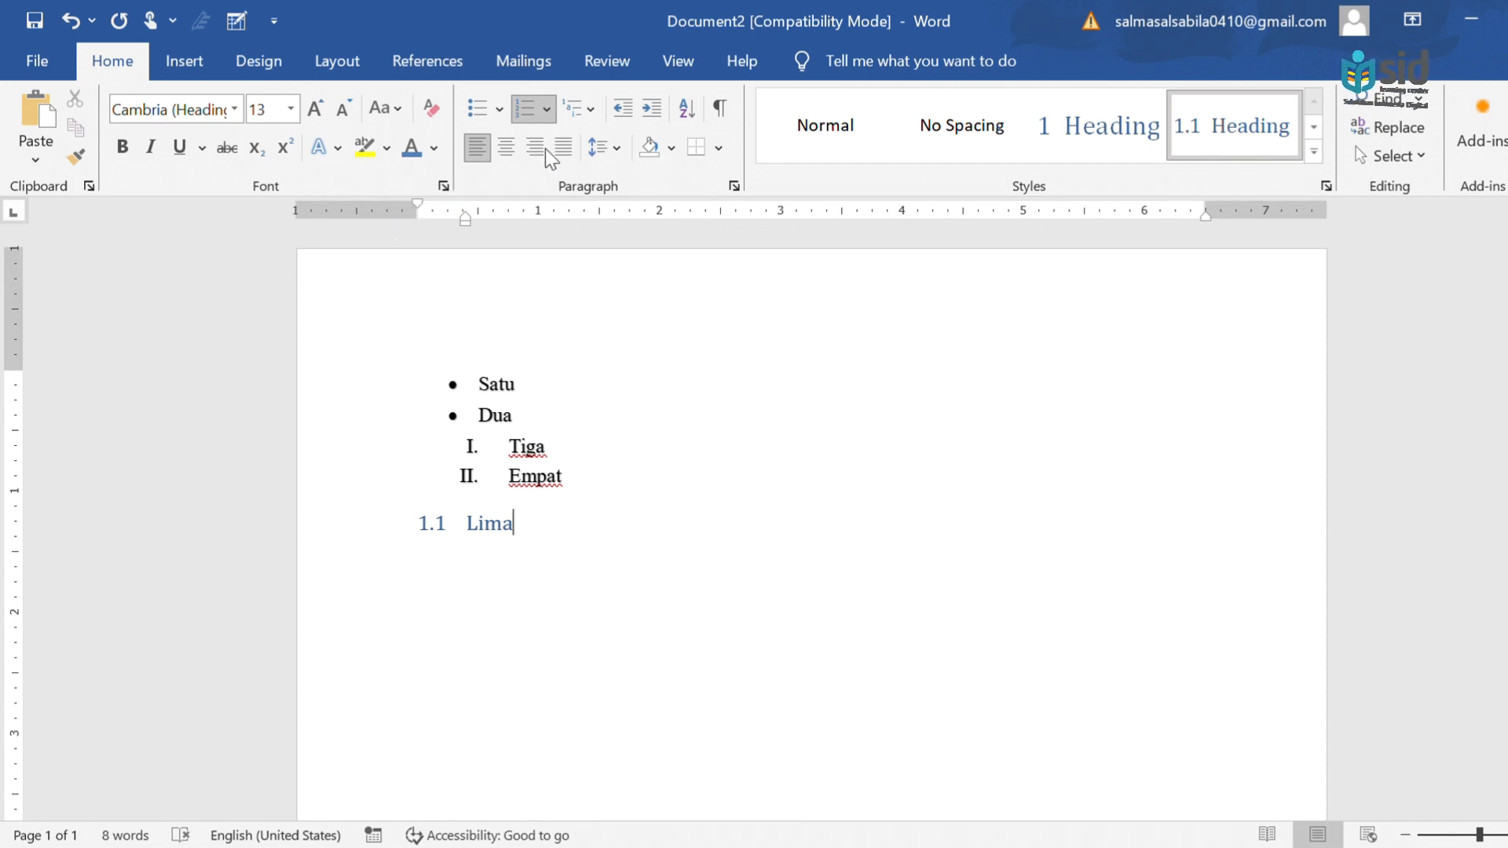
Step: Try centre alignment on "Lima", try centre and right alignment on all the lines from "Satu" to "Lima", and return them to left alignment
click(516, 144)
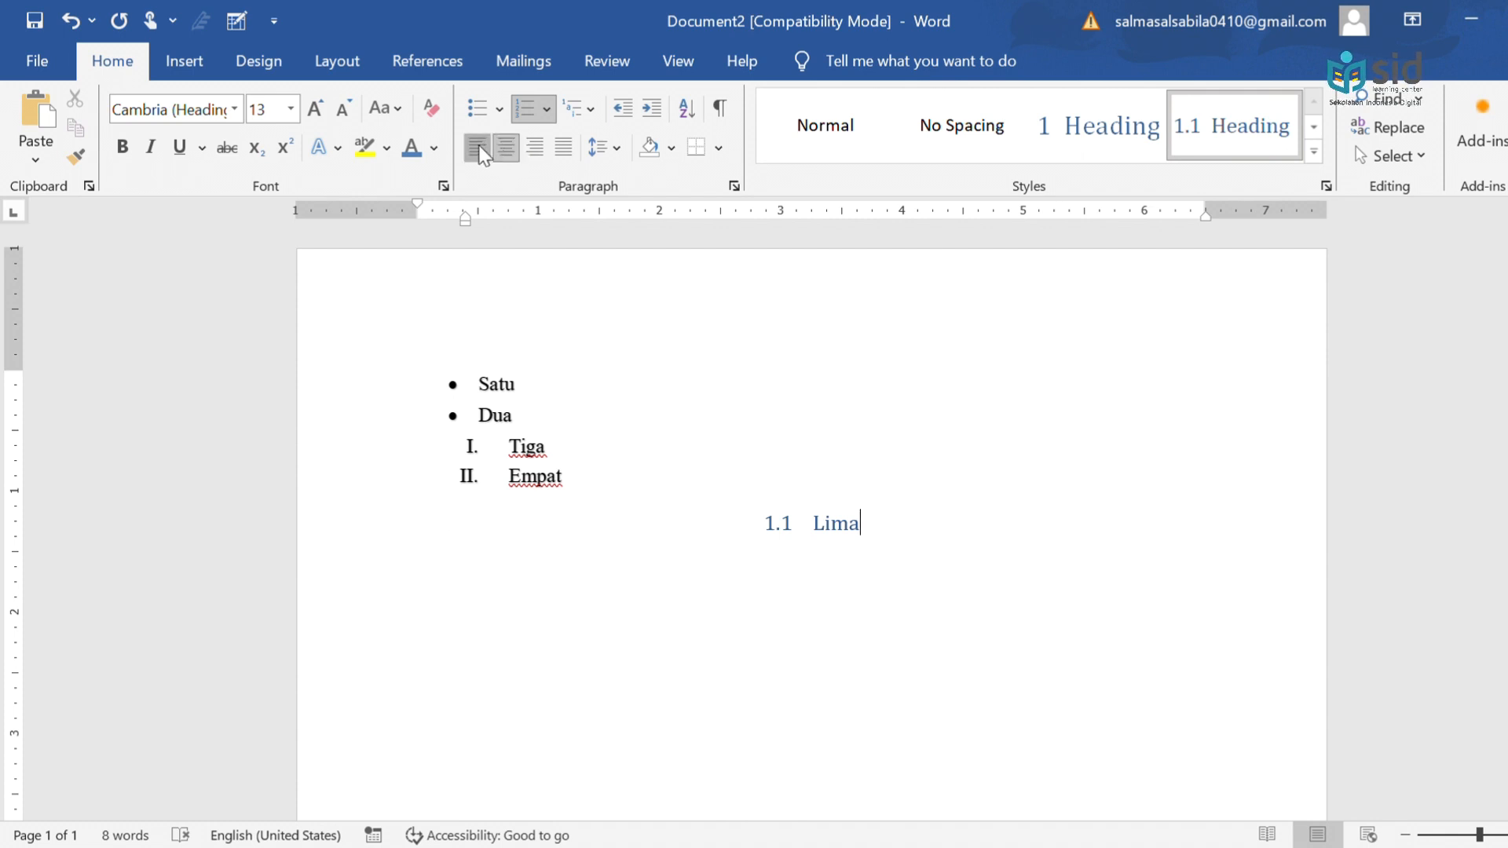
click(479, 146)
drag(498, 390, 620, 531)
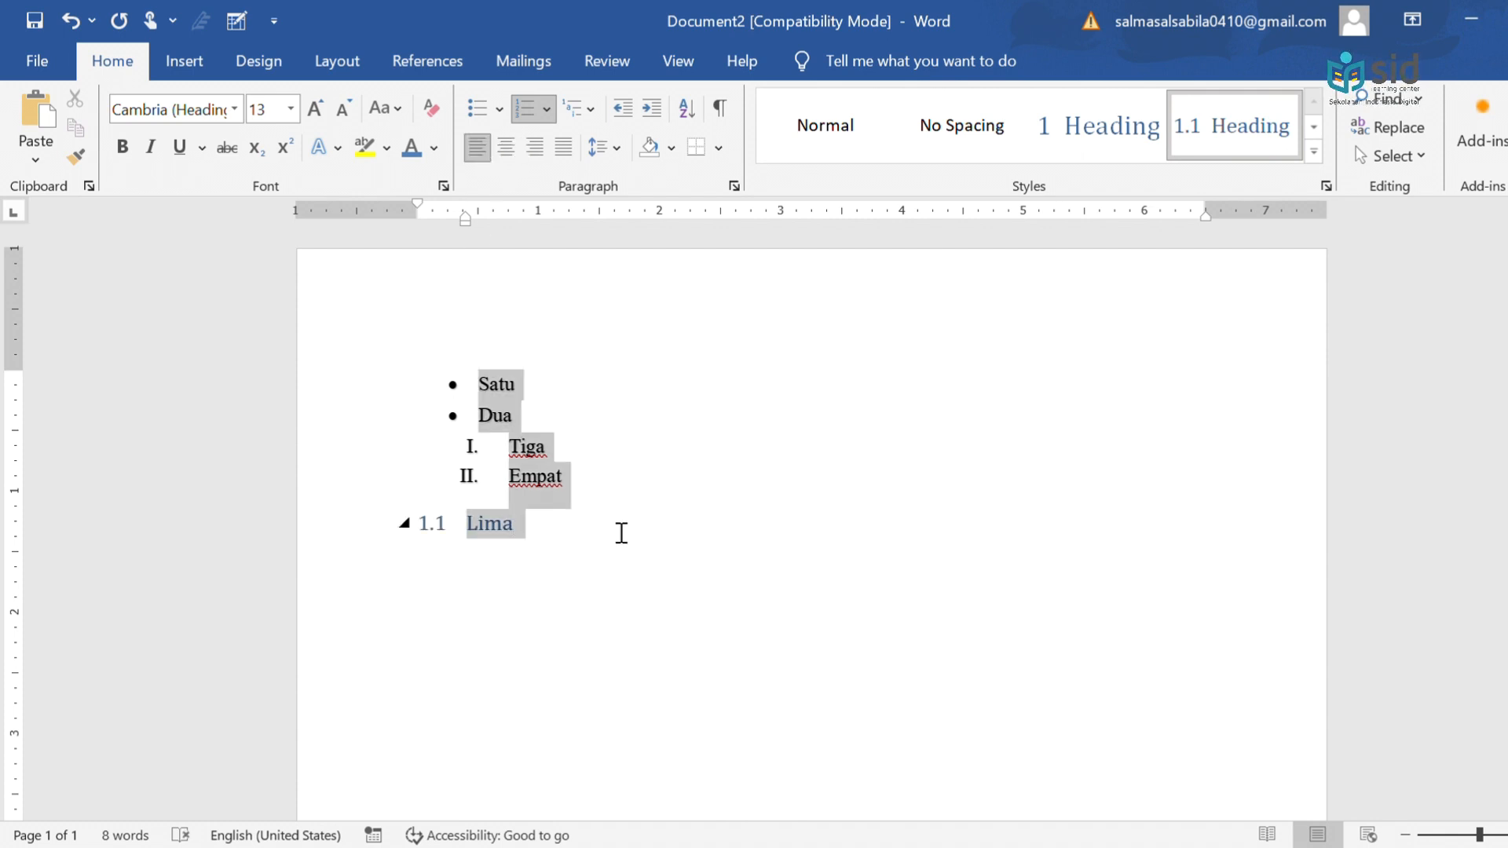
click(507, 147)
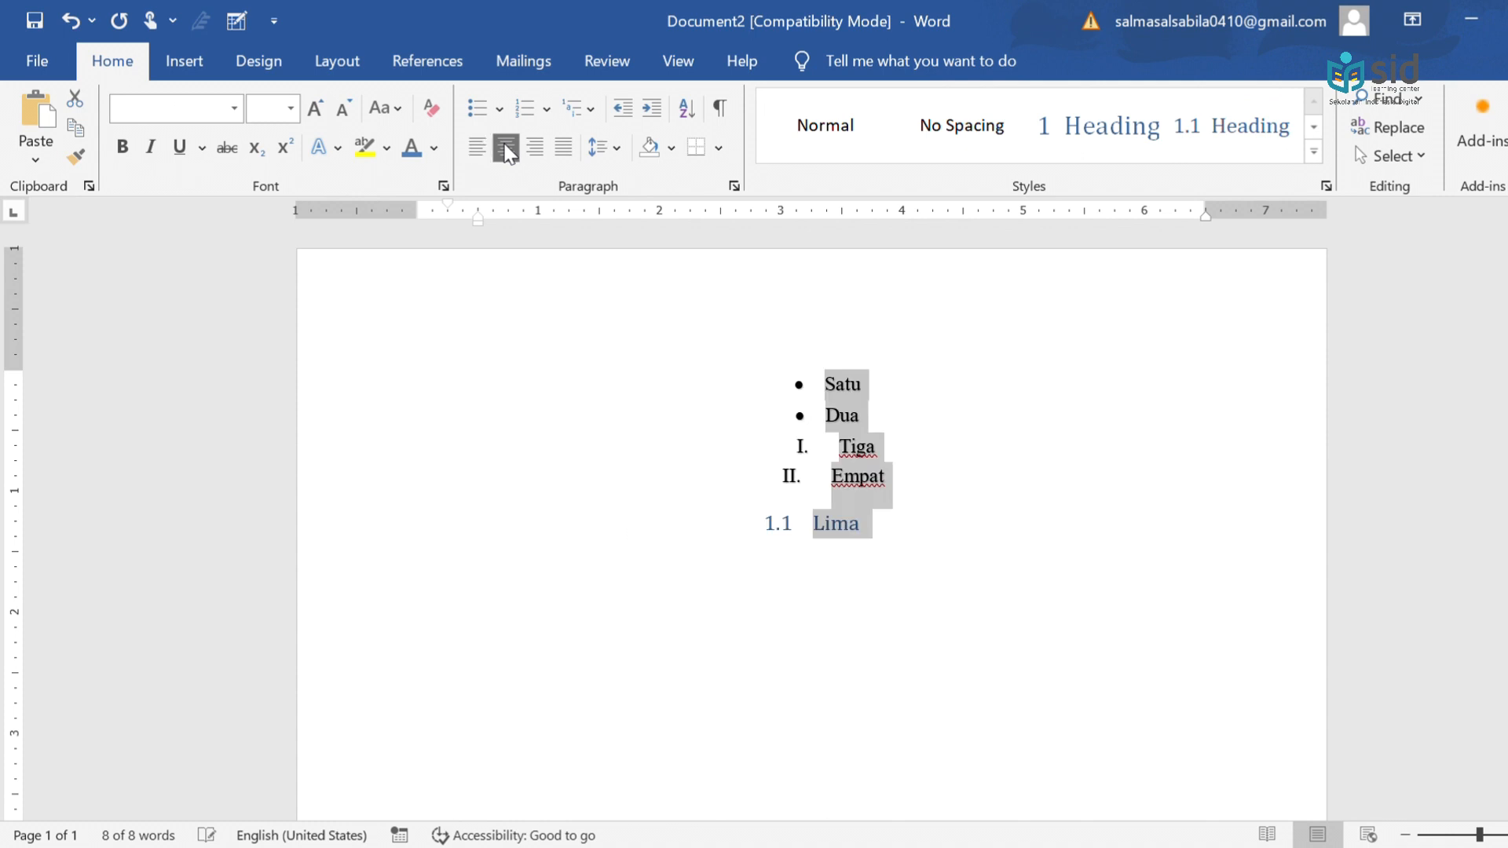
click(534, 150)
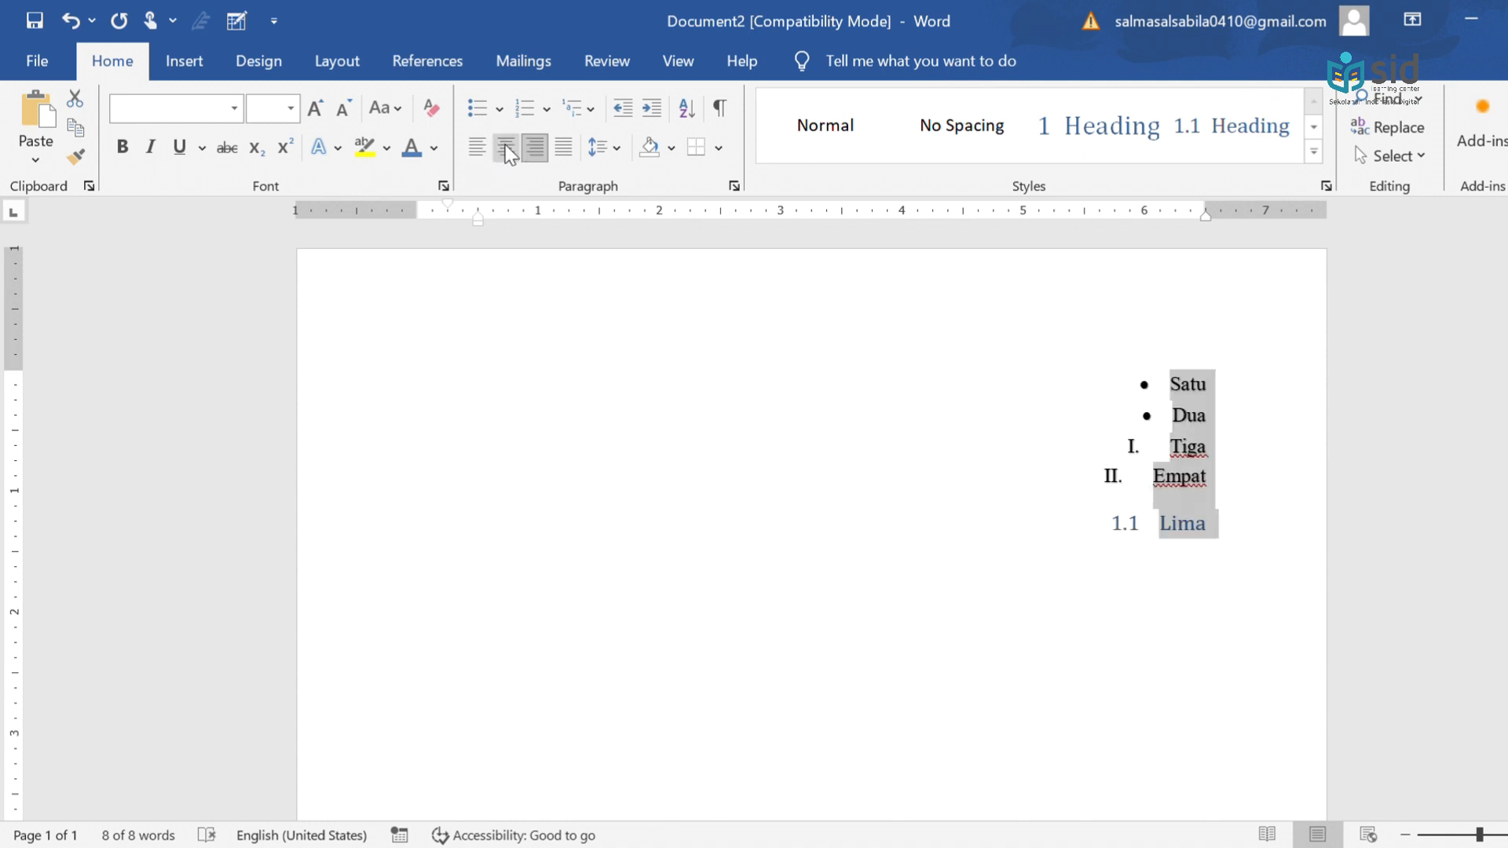
click(479, 150)
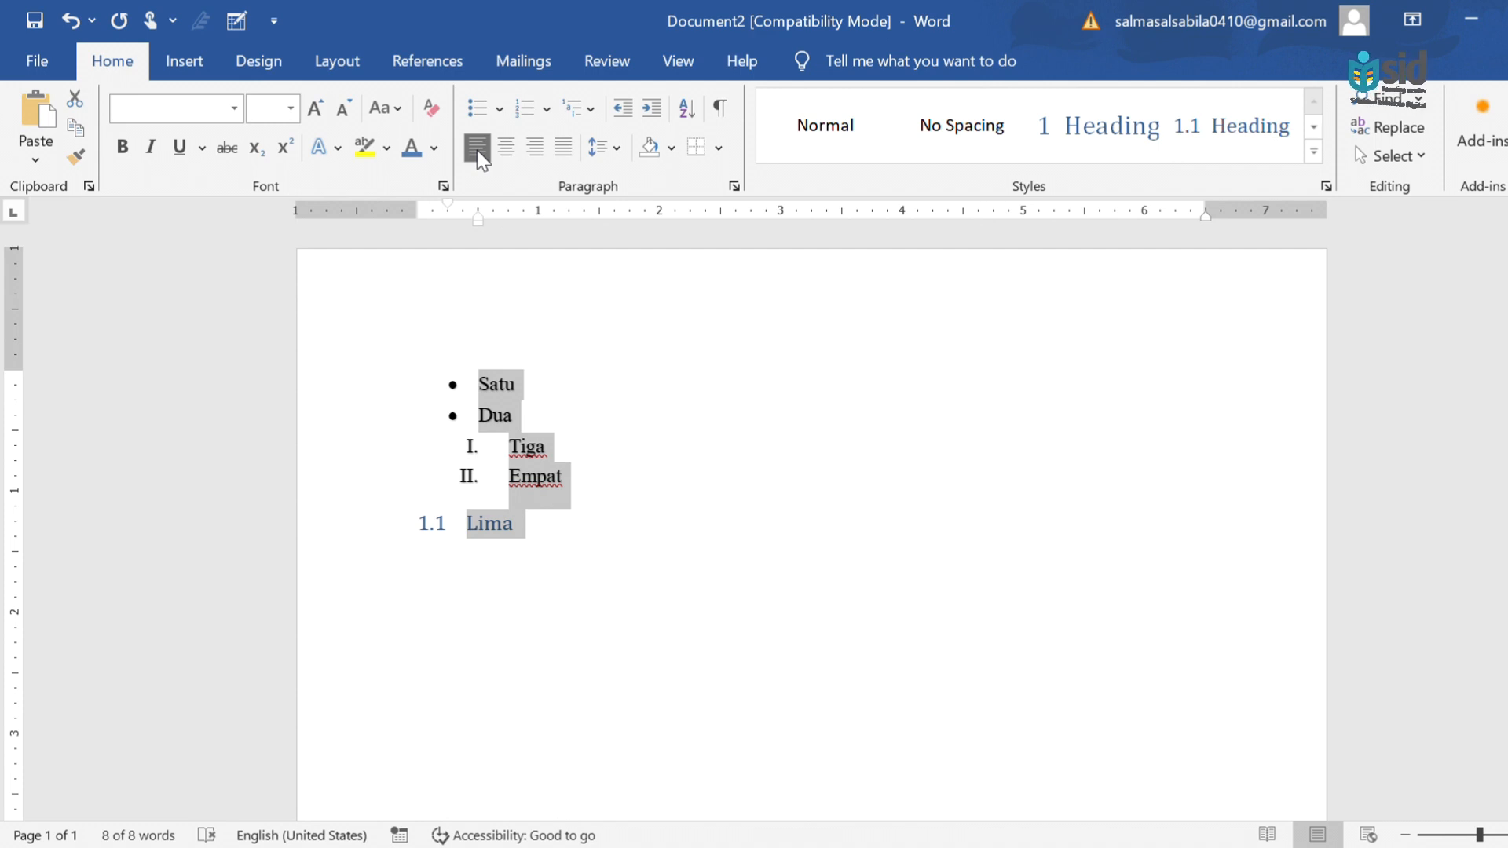
Step: Increase the indent of all the selected list lines by five levels
click(652, 109)
click(652, 108)
click(652, 109)
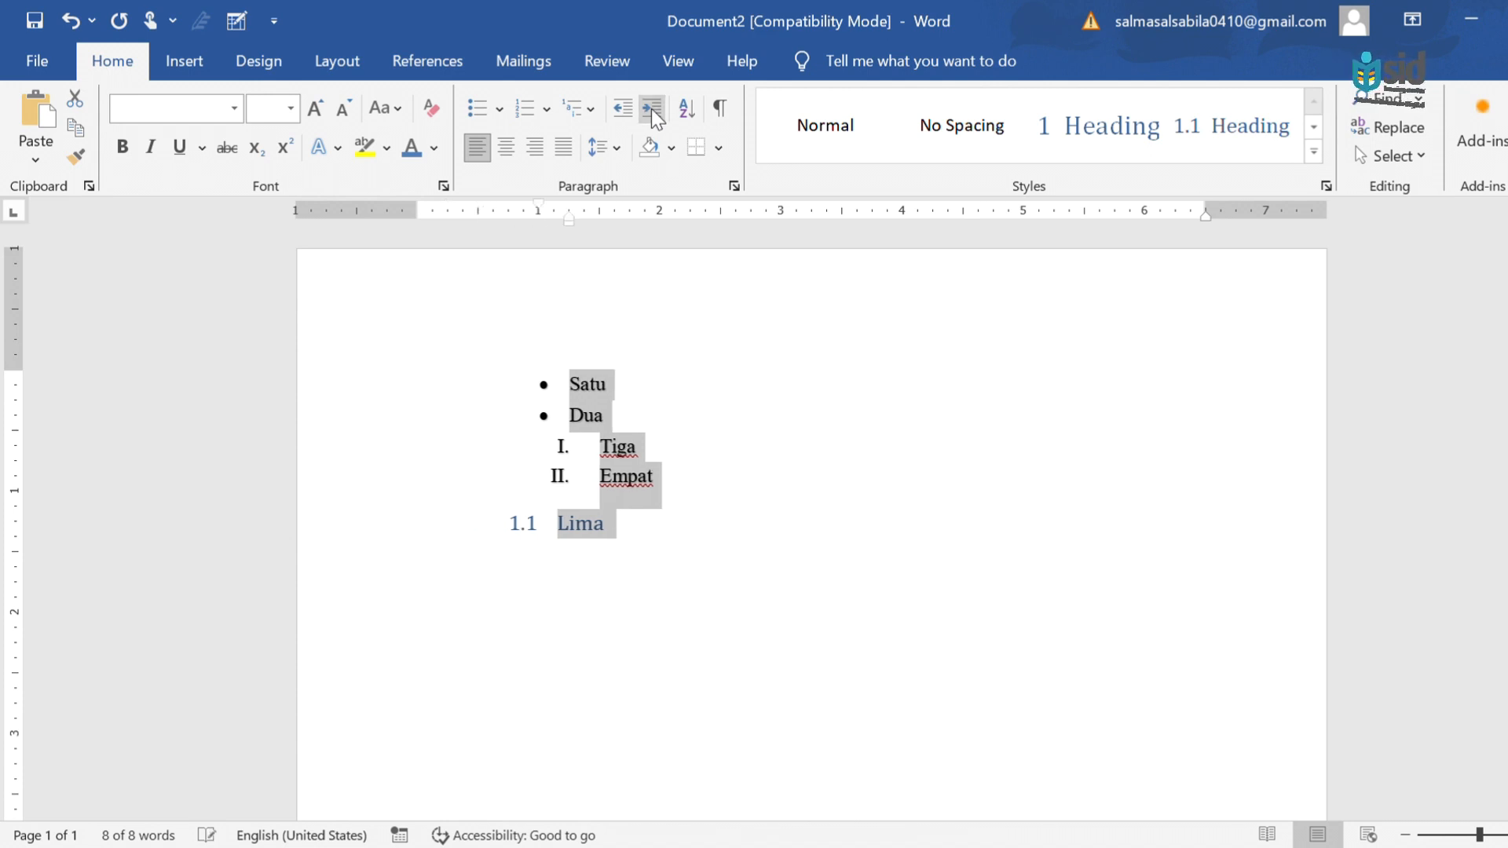
click(652, 109)
click(652, 109)
Step: Decrease the indent of all the selected list lines by six levels
click(622, 109)
click(622, 108)
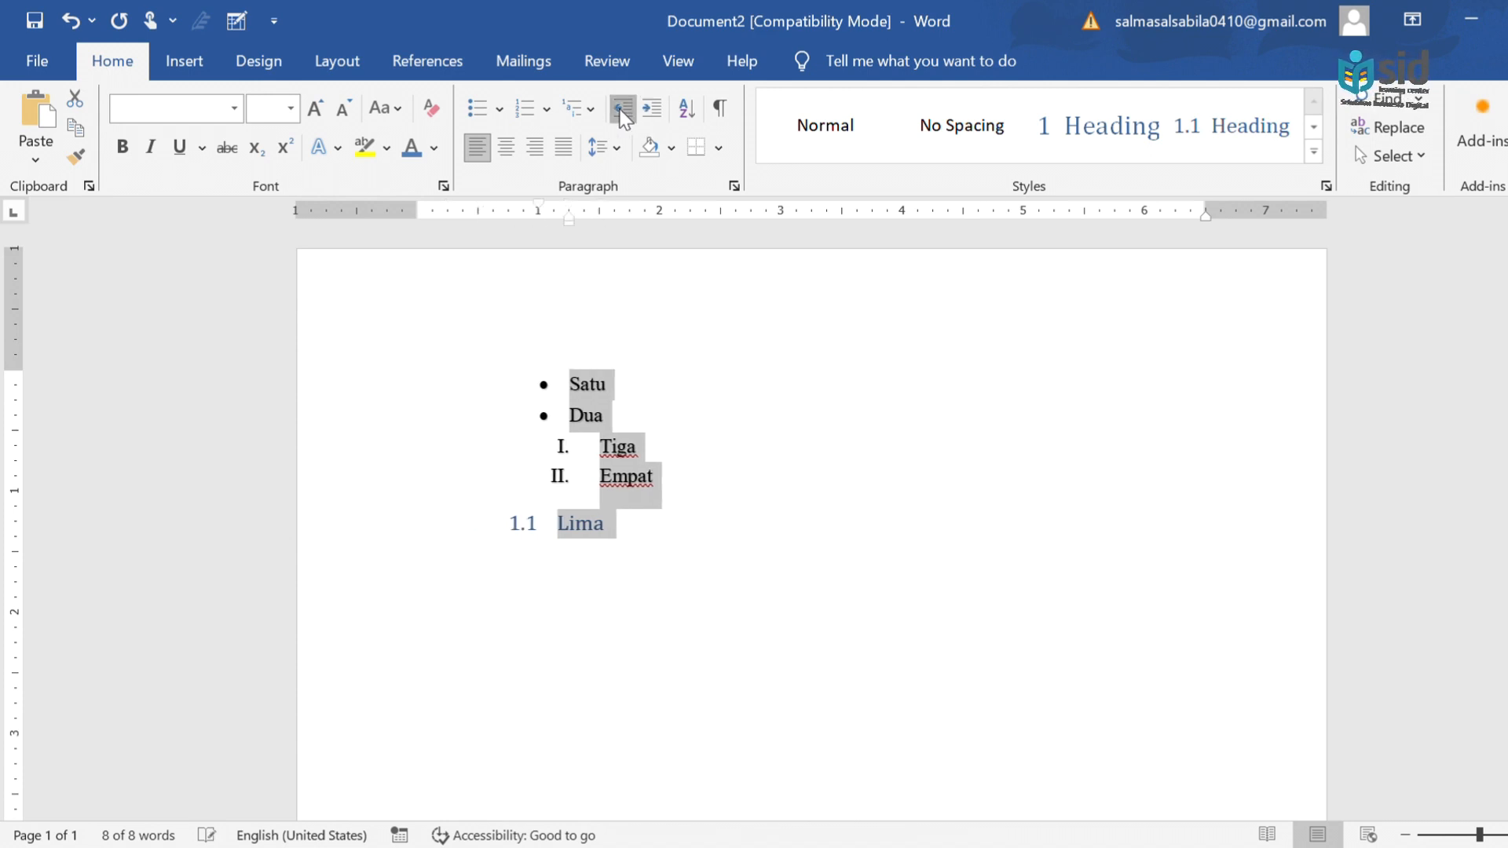
click(622, 108)
click(622, 108)
click(623, 109)
click(622, 109)
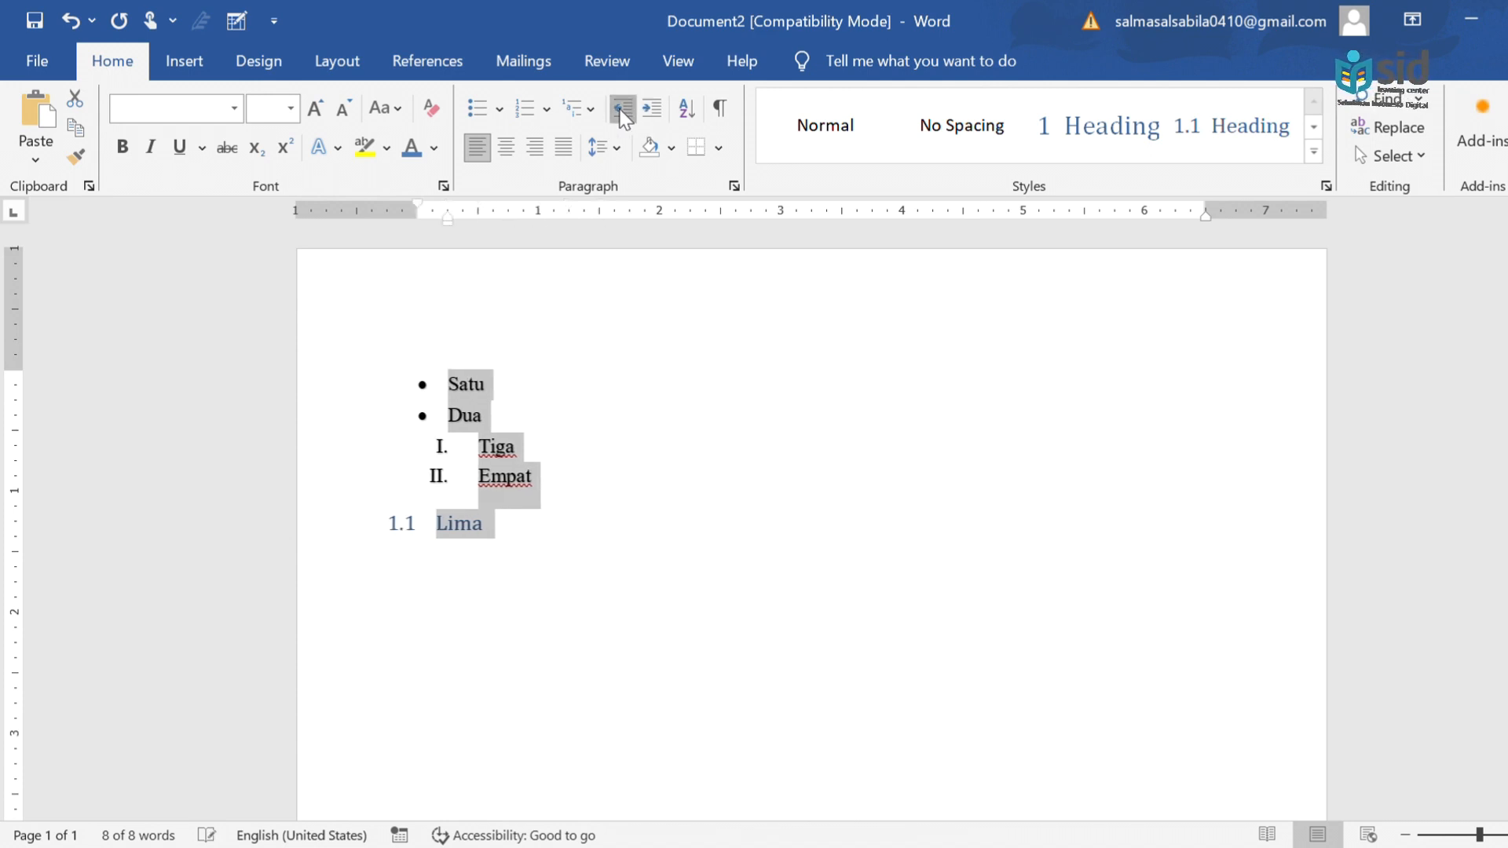
Step: Apply light beige paragraph shading to all the selected lines from "Satu" to "Lima"
click(671, 146)
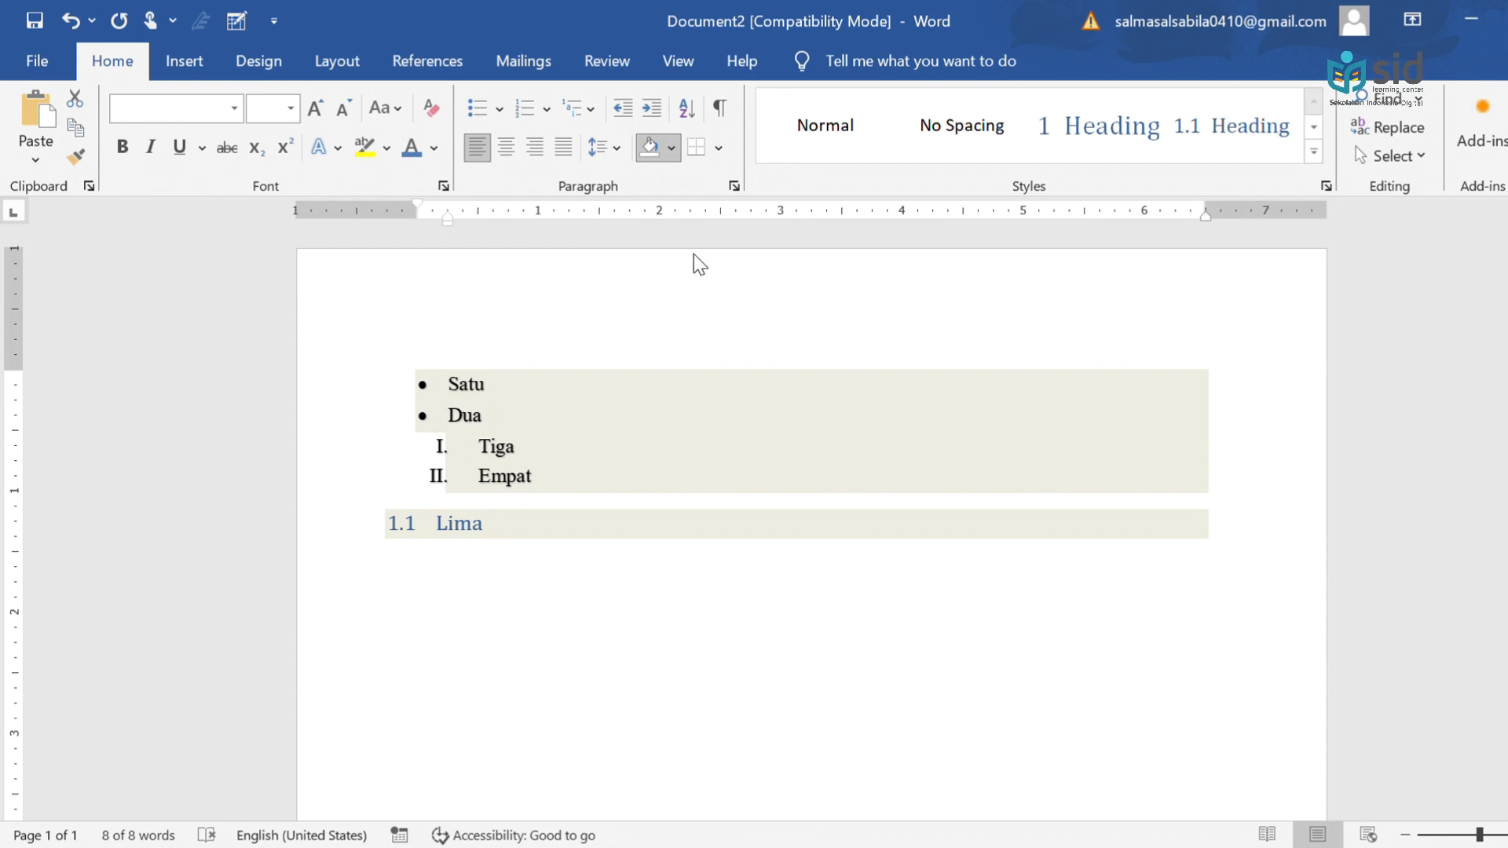
click(693, 253)
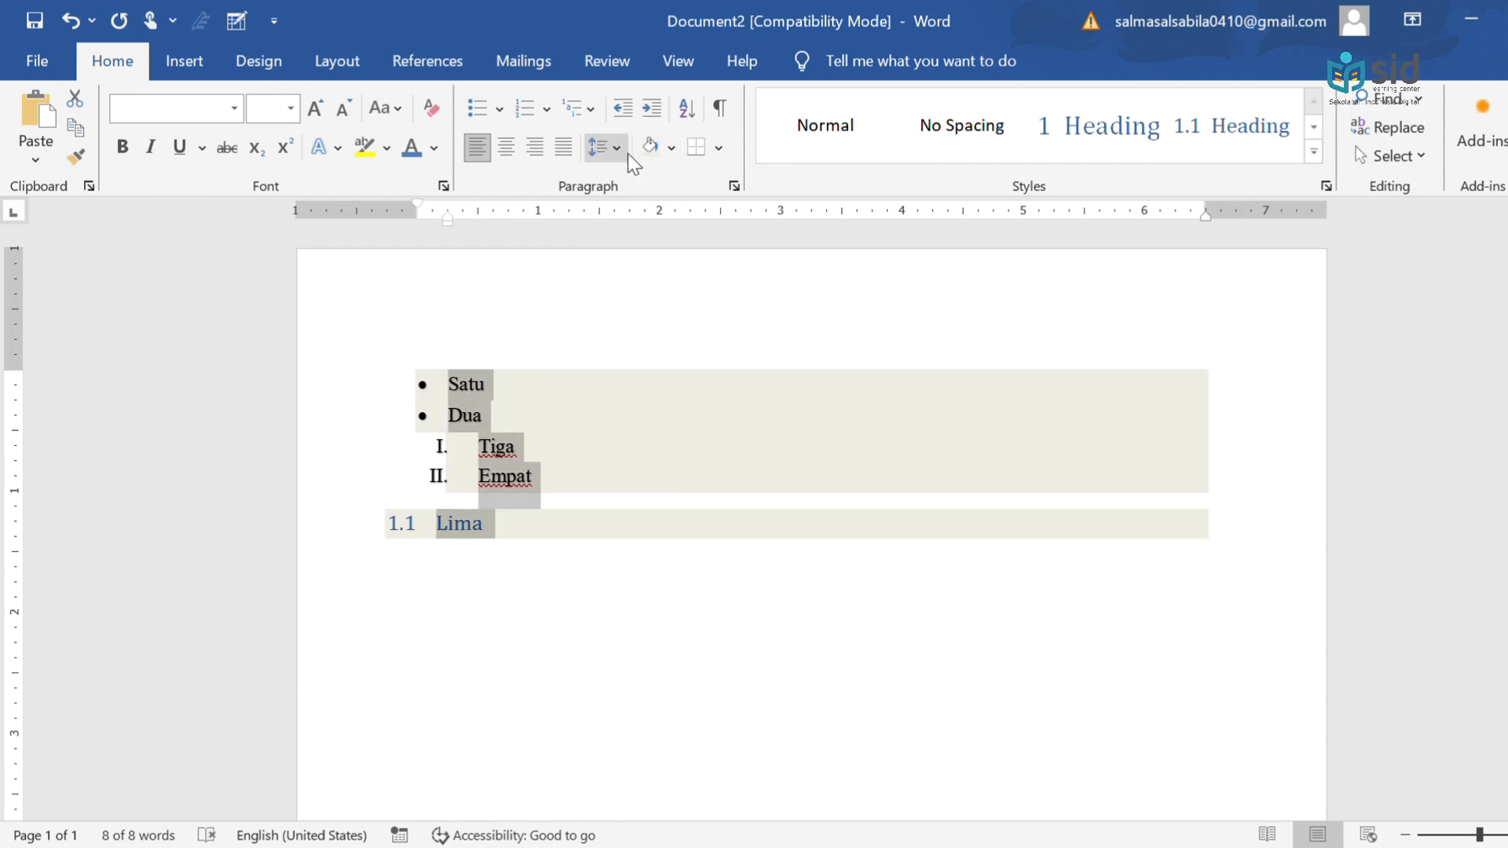
Step: Try applying all borders to the shaded lines and undo the border change
click(719, 152)
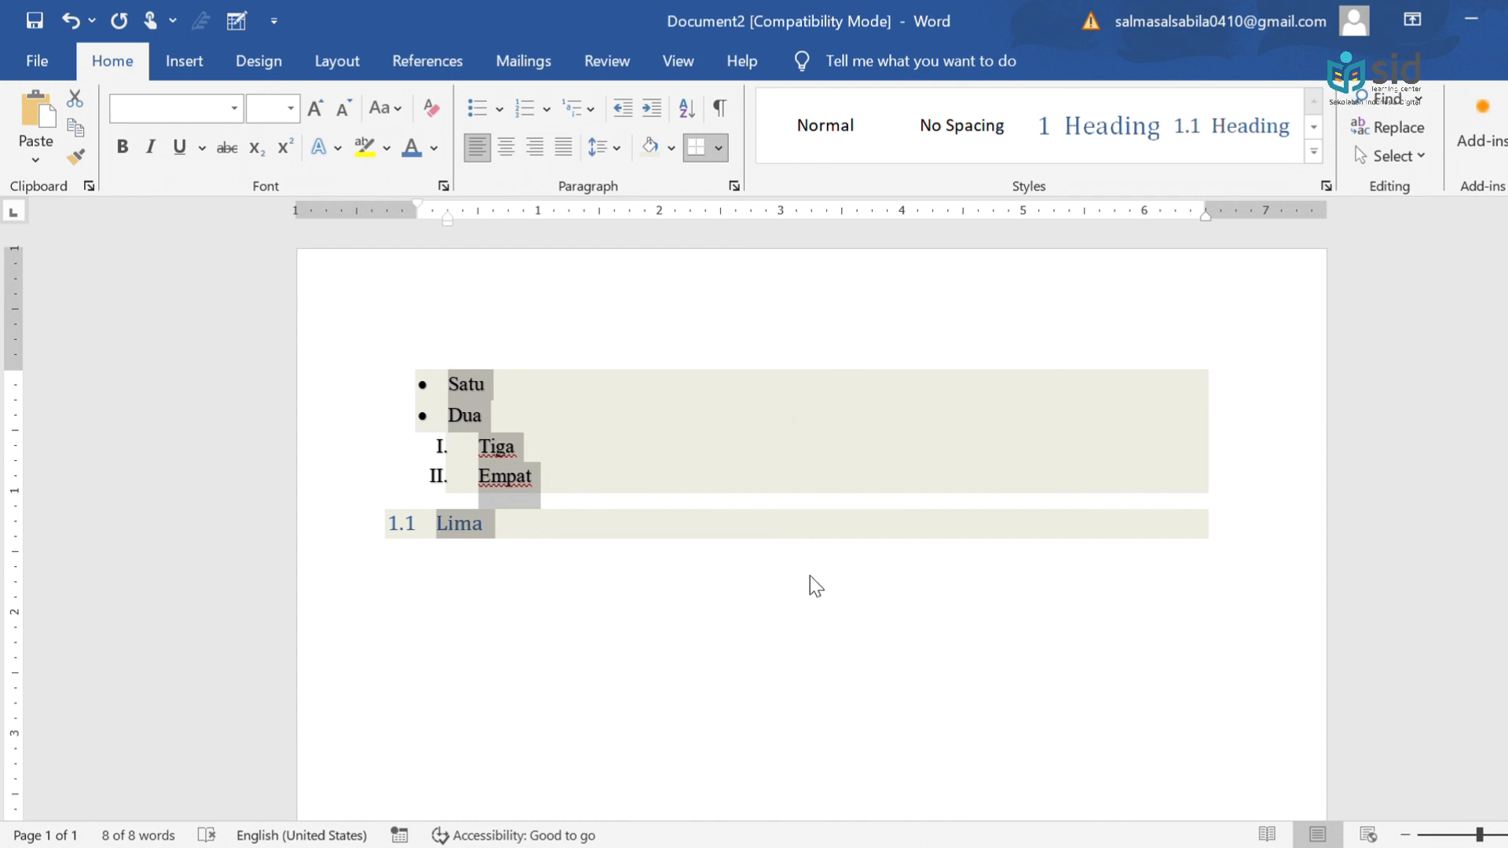
click(788, 360)
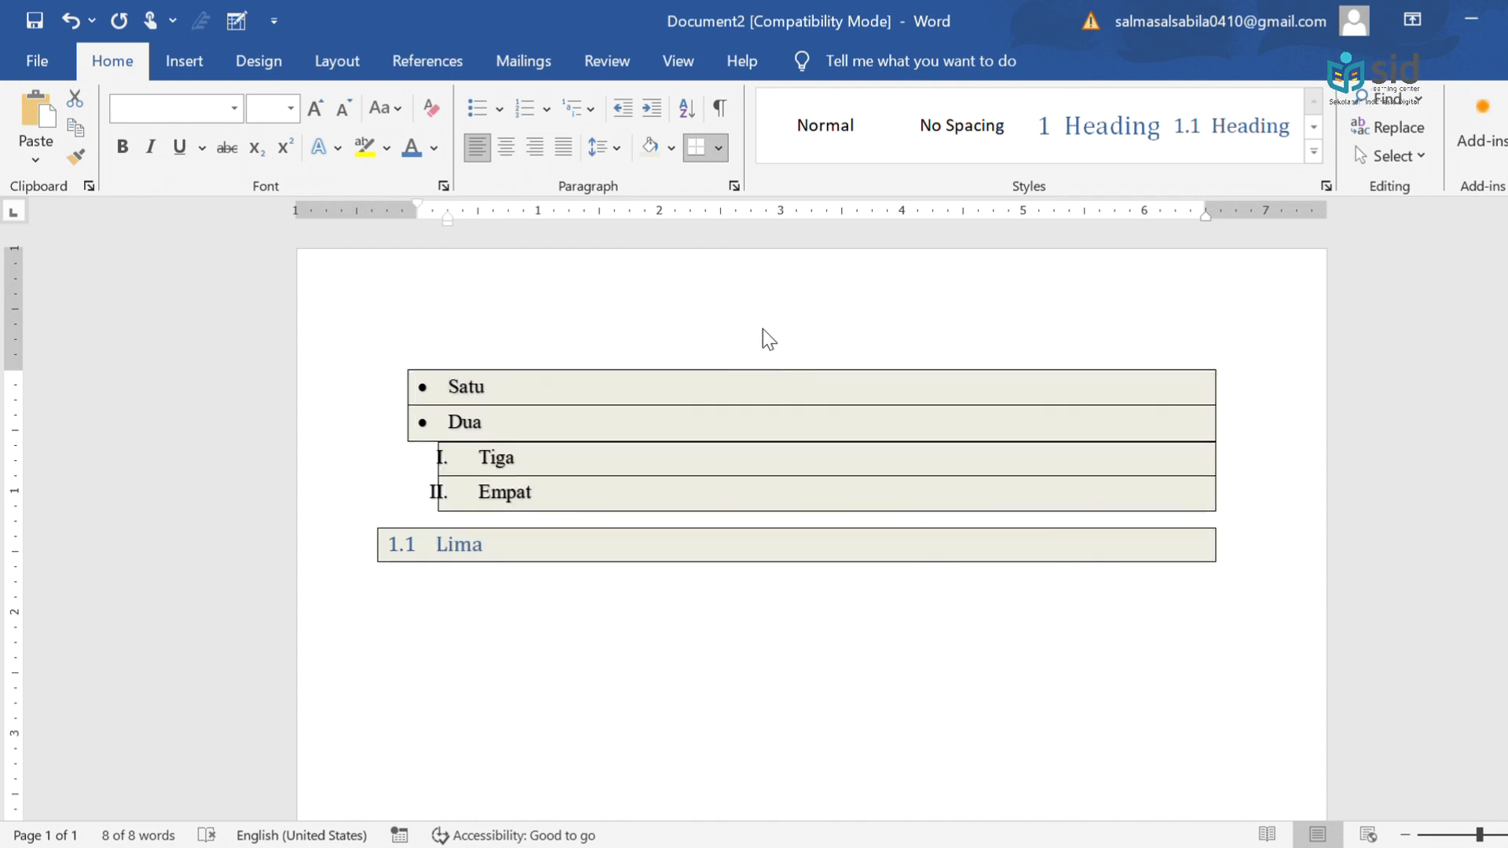
key(ctrl+z)
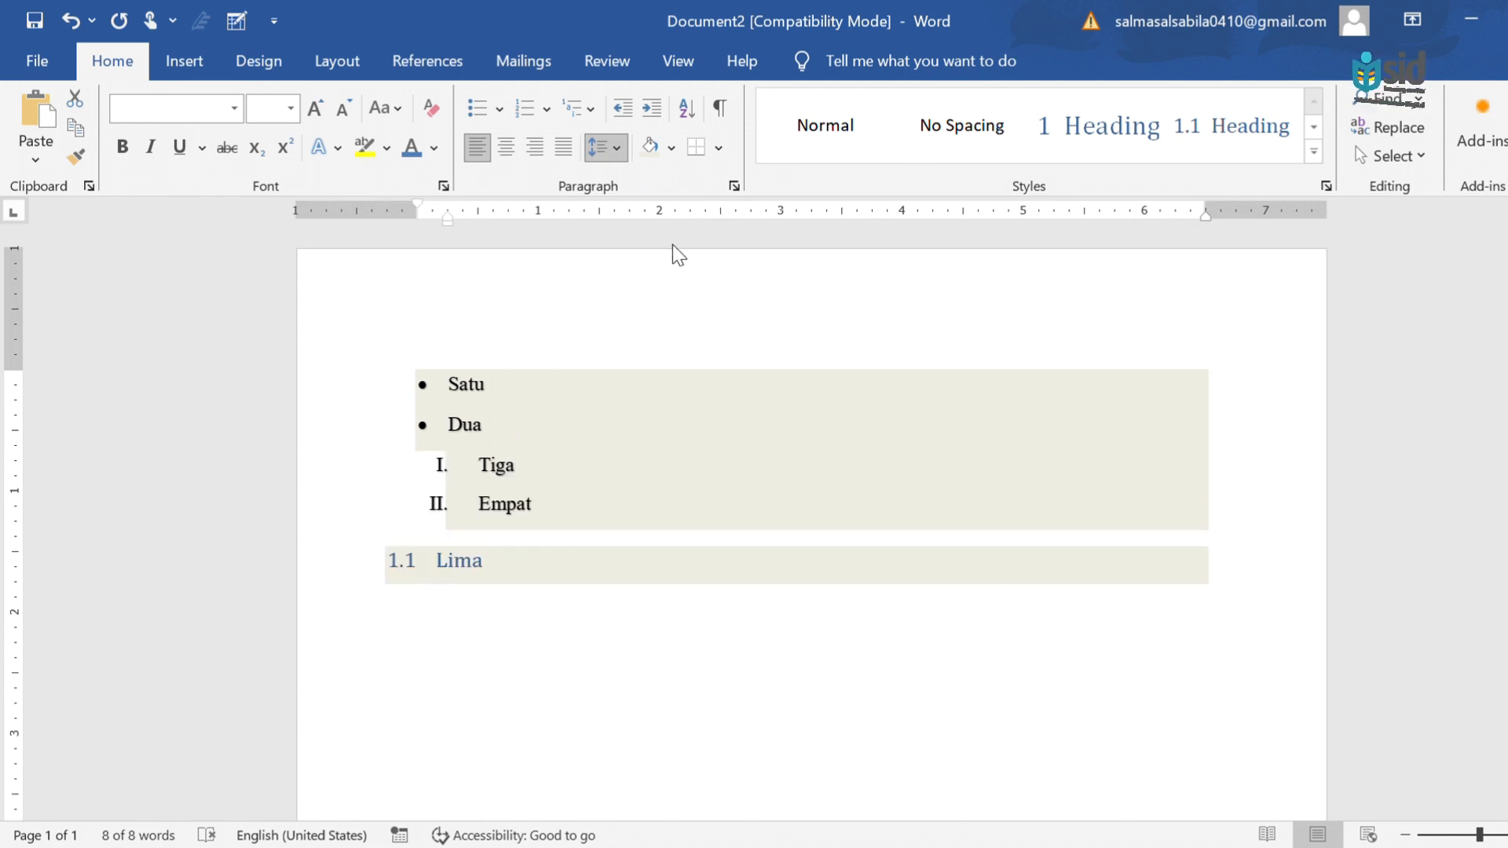
Step: Increase the line spacing of the selected list lines and open the text sorting options
click(672, 244)
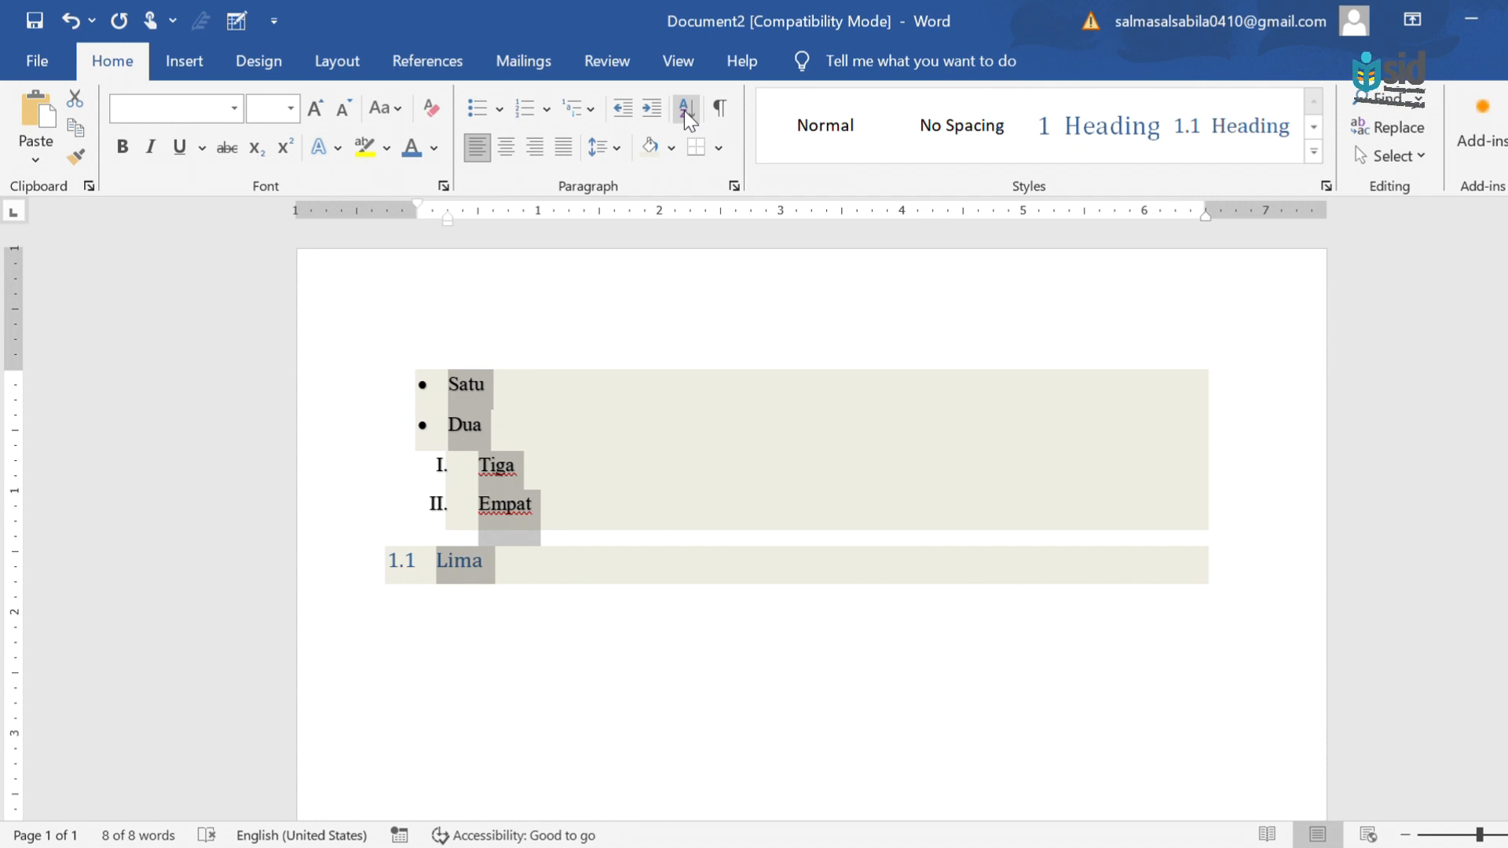
click(685, 111)
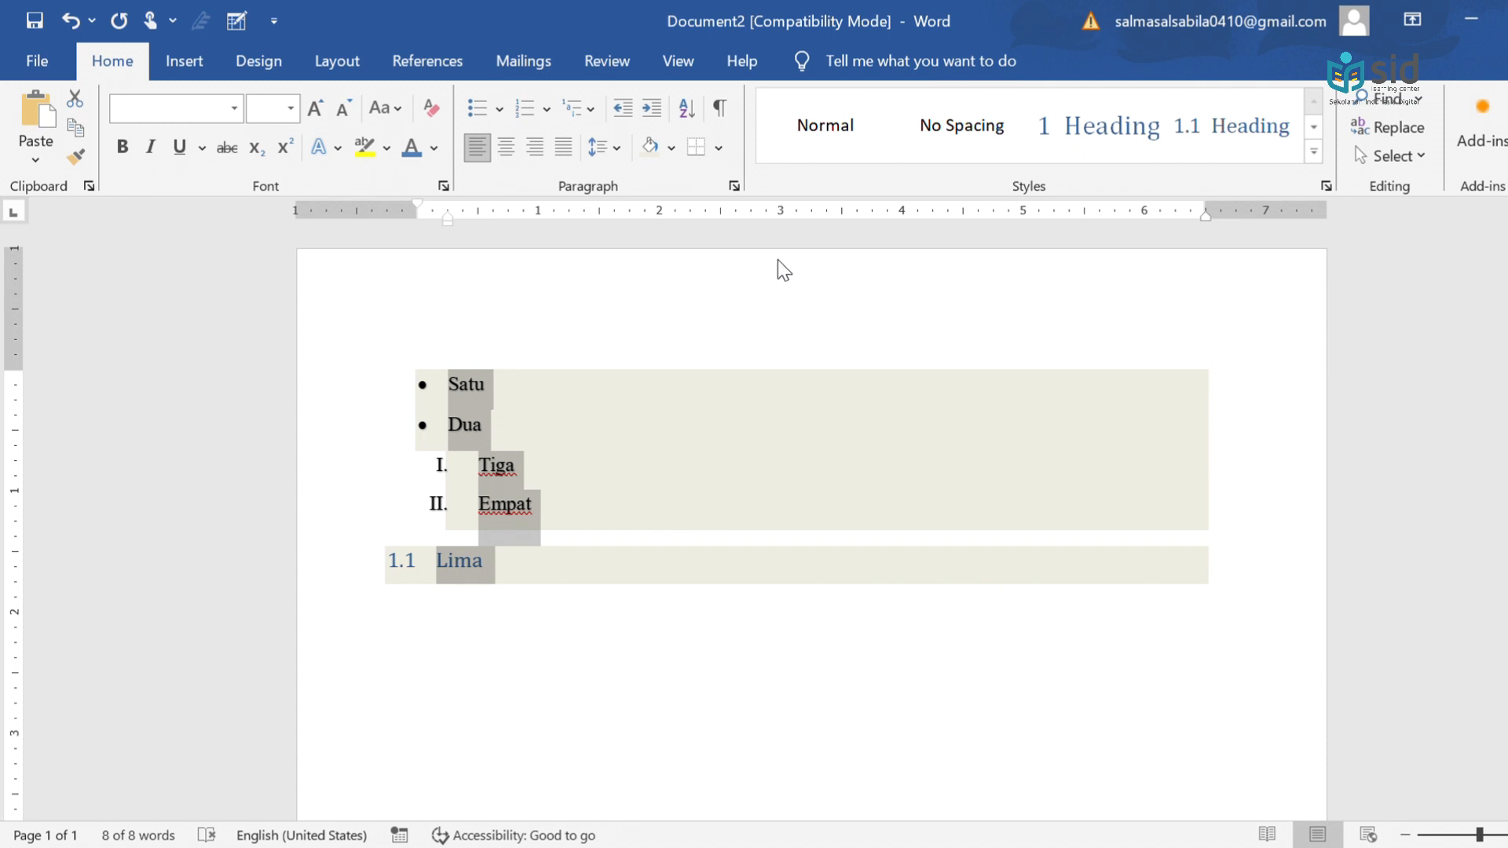
Step: Preview the No Spacing and Heading 1 styles on the "Satu" line without keeping either one
click(606, 337)
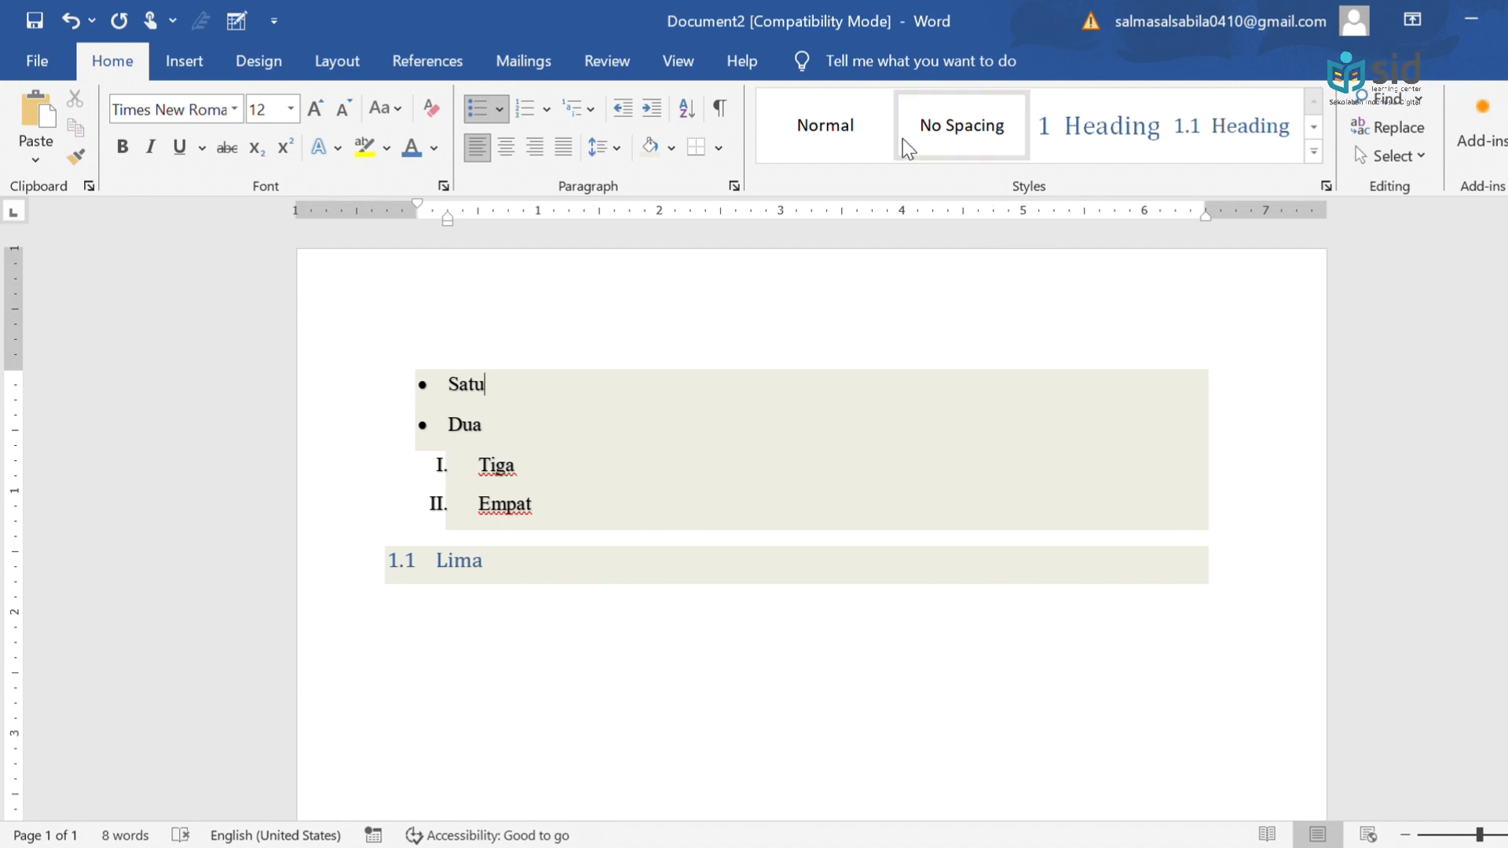
click(868, 133)
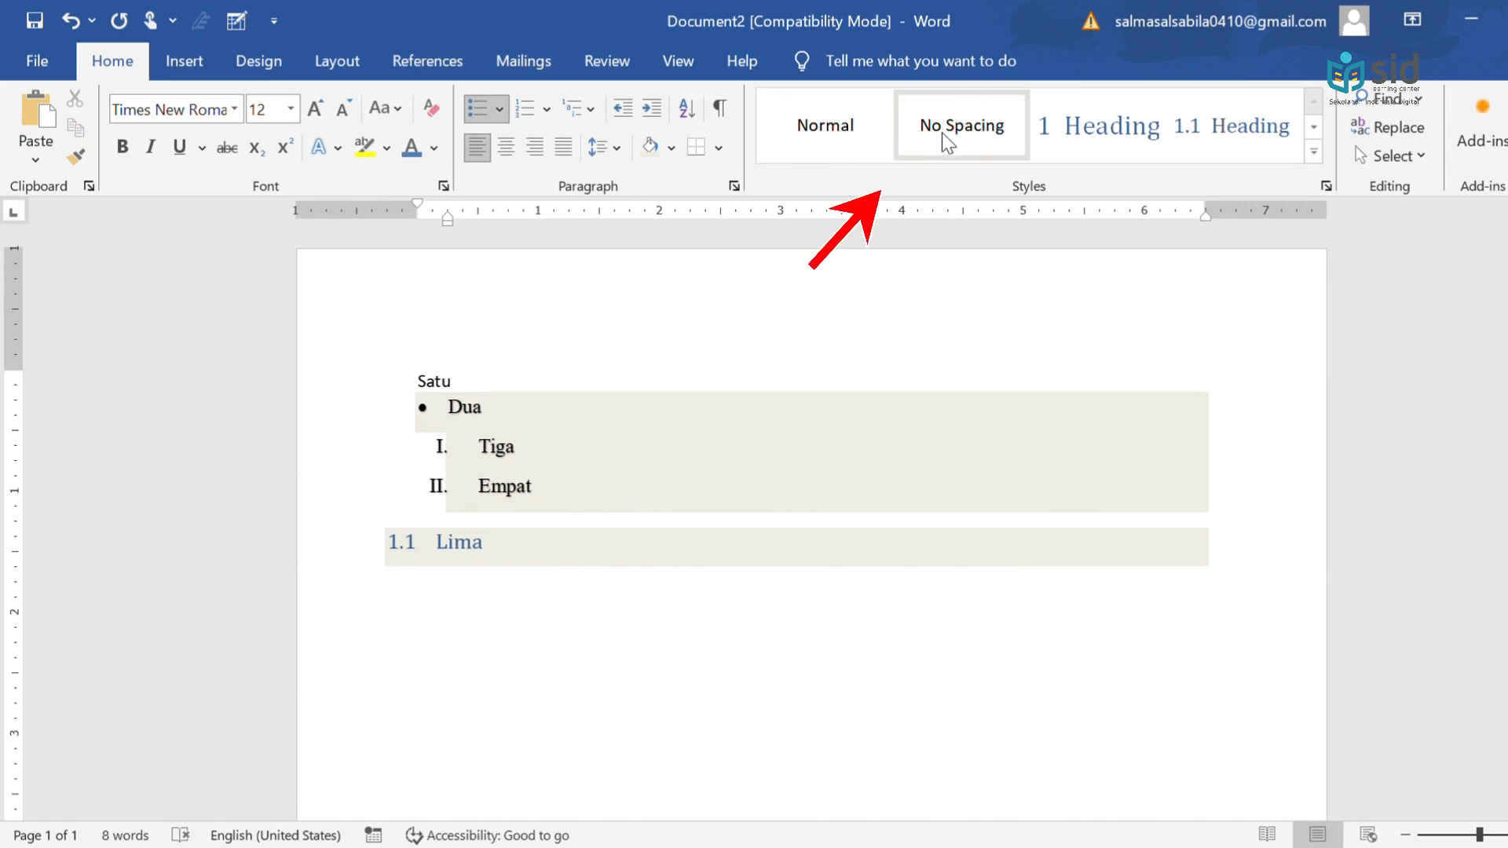
click(1080, 137)
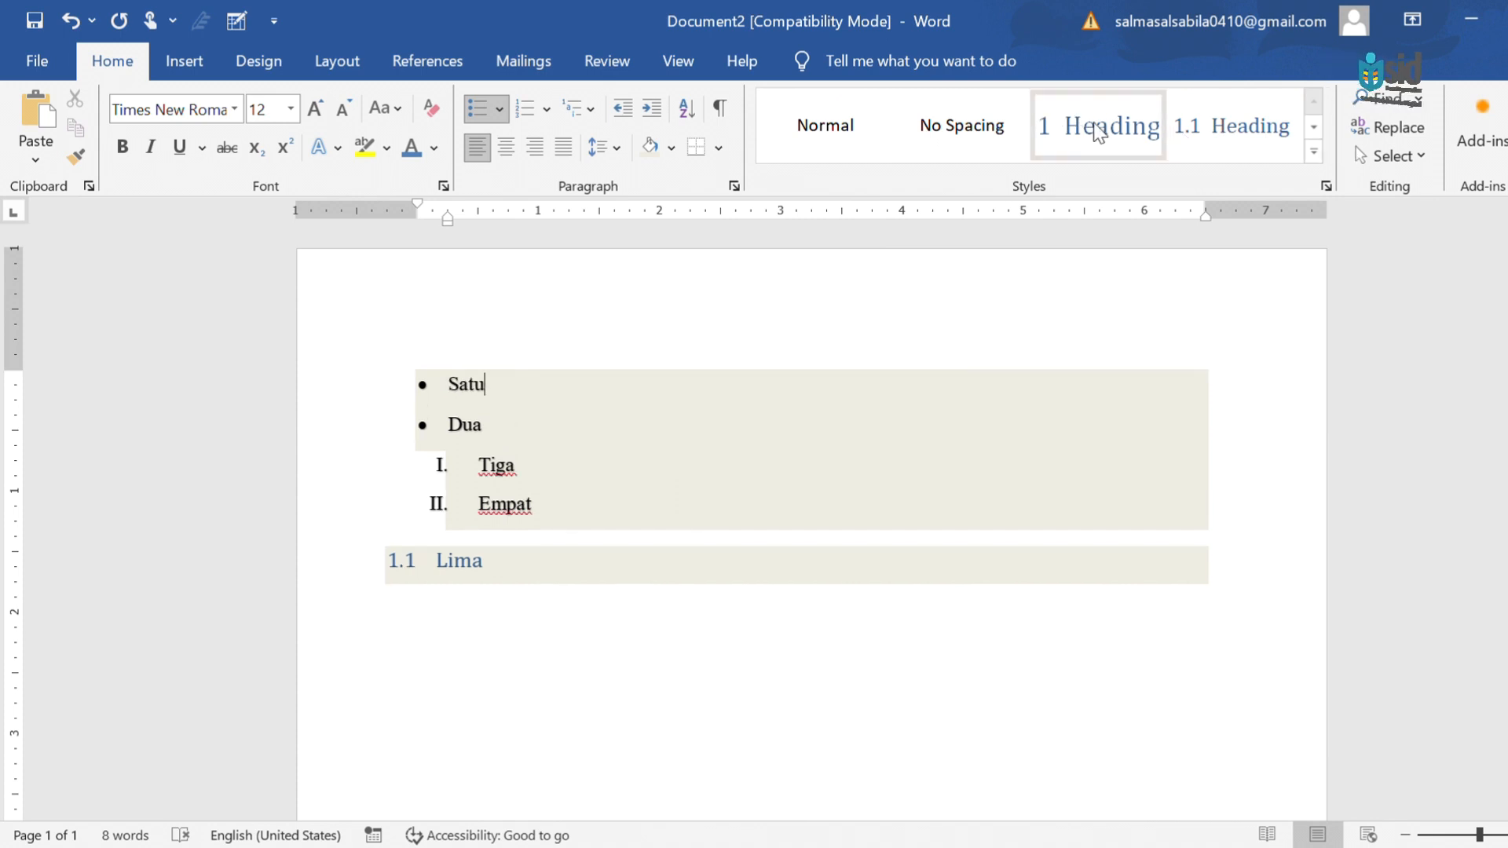
click(975, 116)
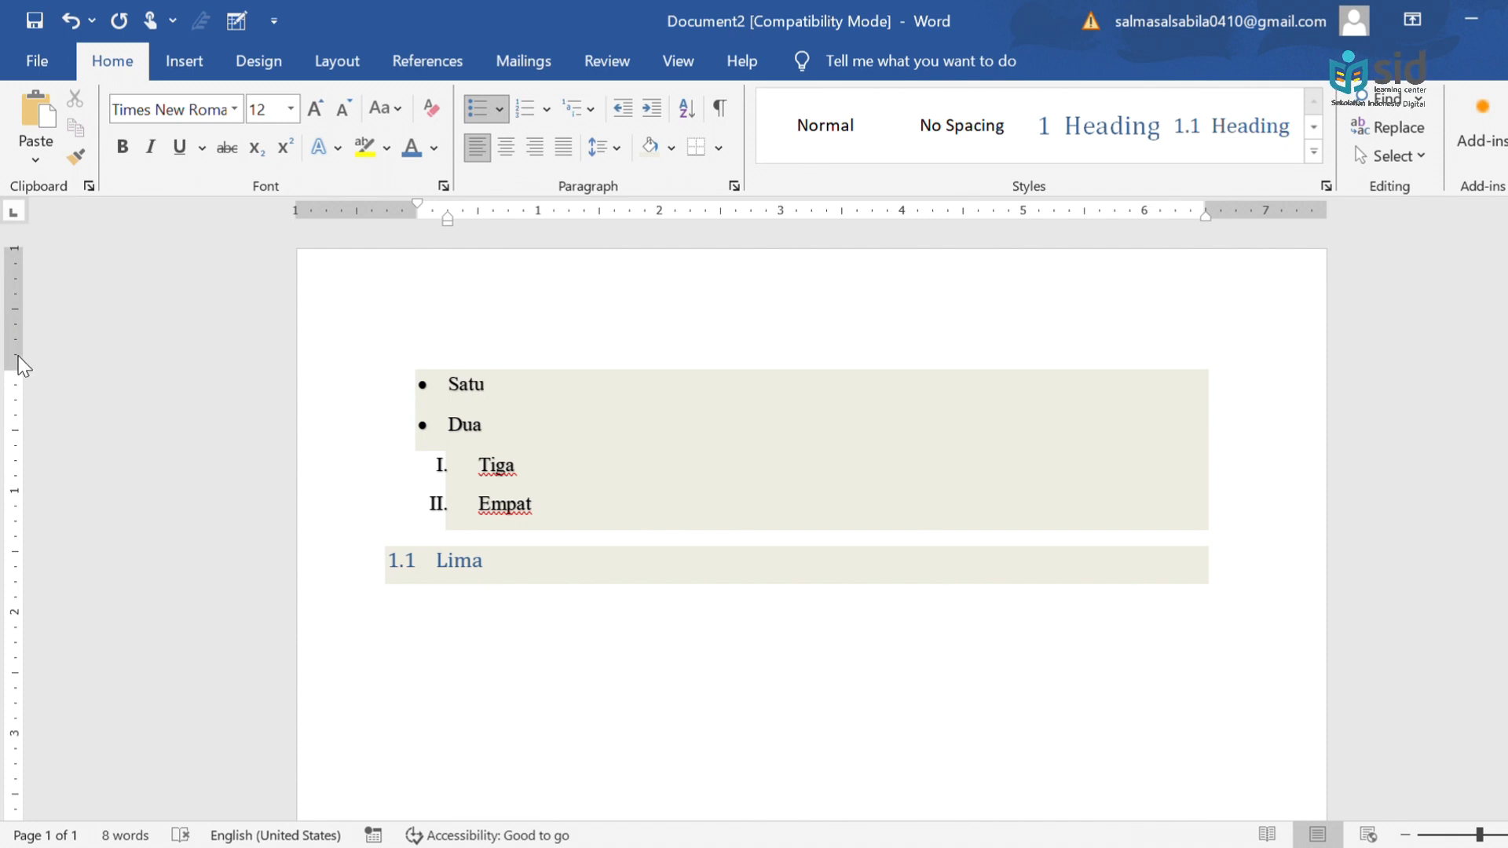
Step: Reduce the page's top margin to about 0.5 inch
drag(18, 368, 33, 322)
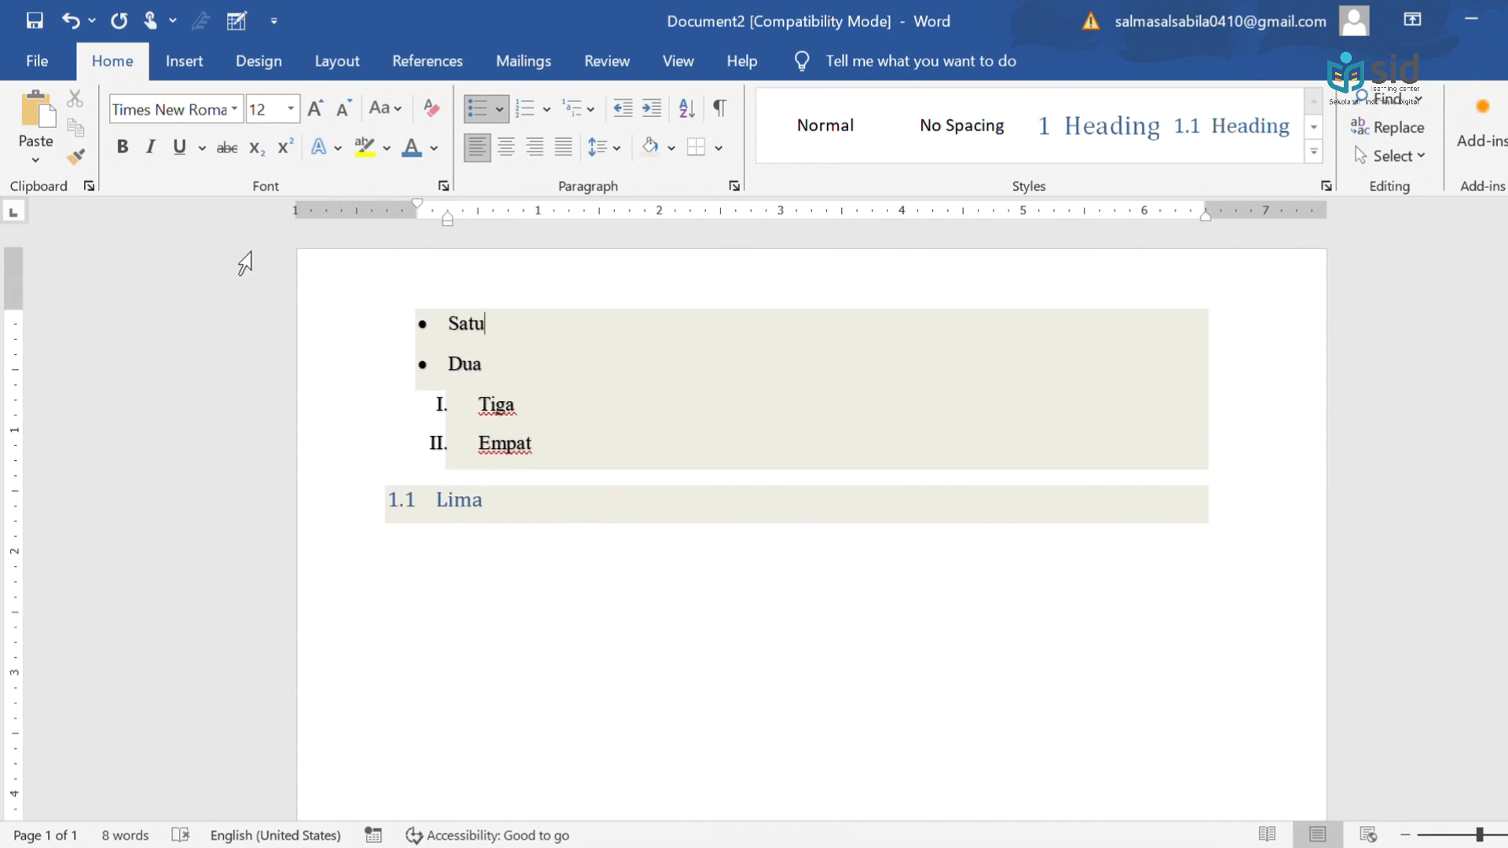
Step: Pull the "Satu" line's first-line indent into the left margin, and align all lines' hanging indent about 0.2 inch outside that margin
drag(417, 207, 327, 207)
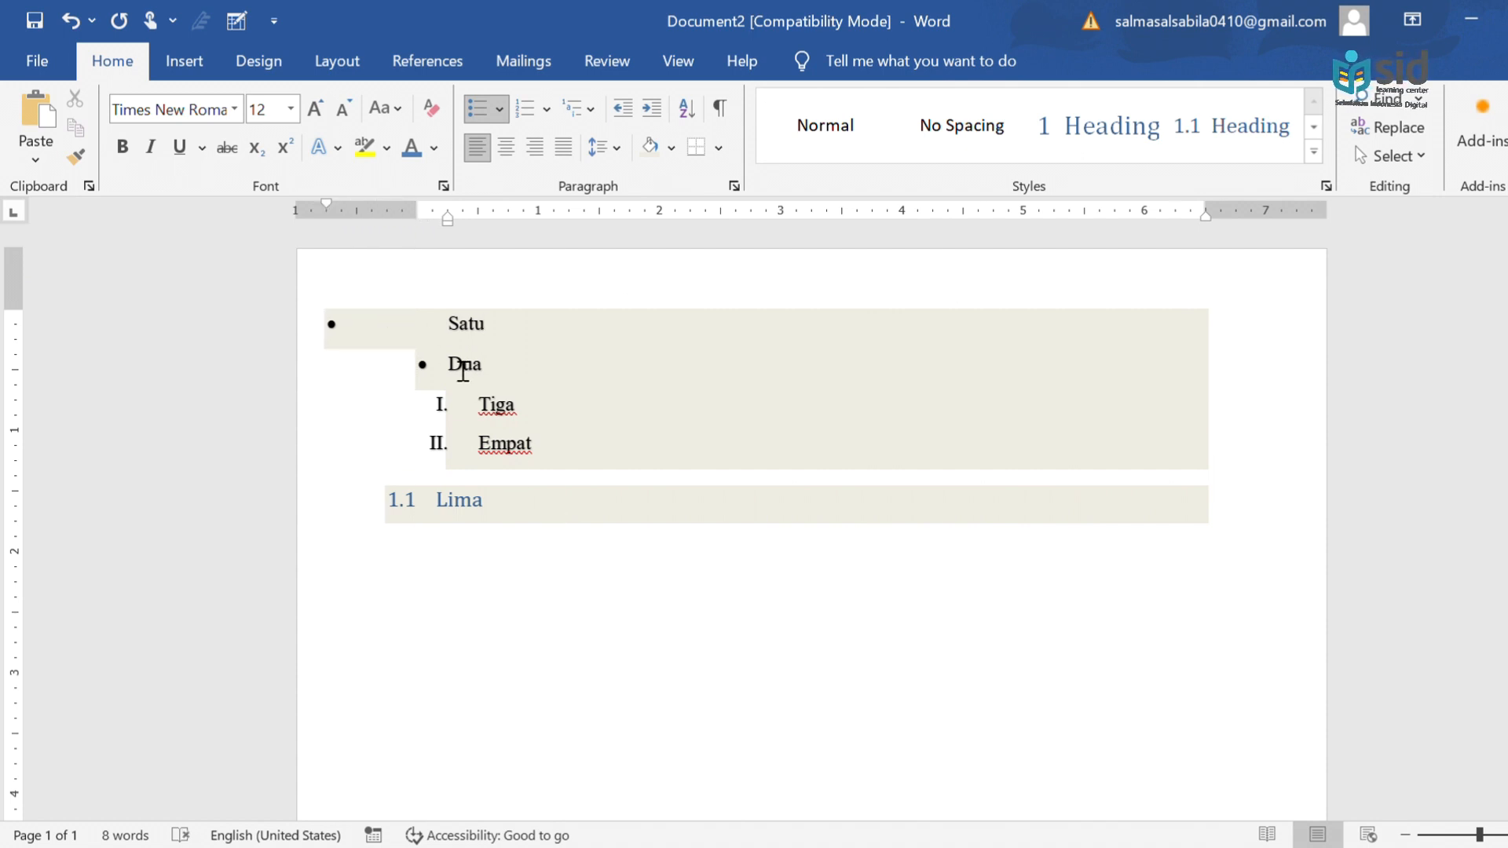
key(ctrl+a)
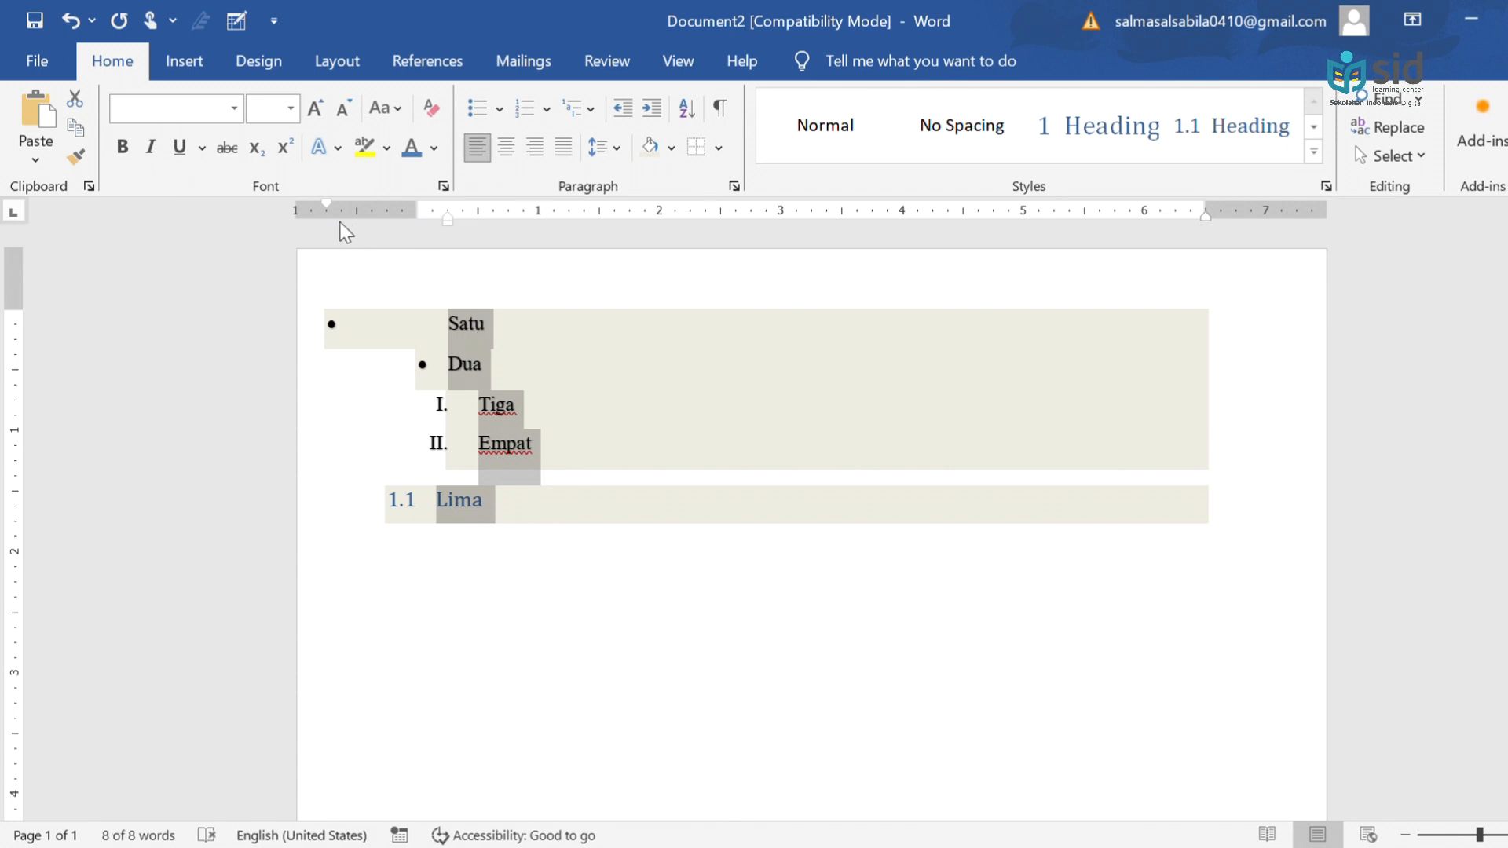
mouse_move(326, 206)
mouse_down()
mouse_move(404, 206)
mouse_move(415, 223)
mouse_move(390, 226)
mouse_move(473, 223)
mouse_move(394, 220)
mouse_up()
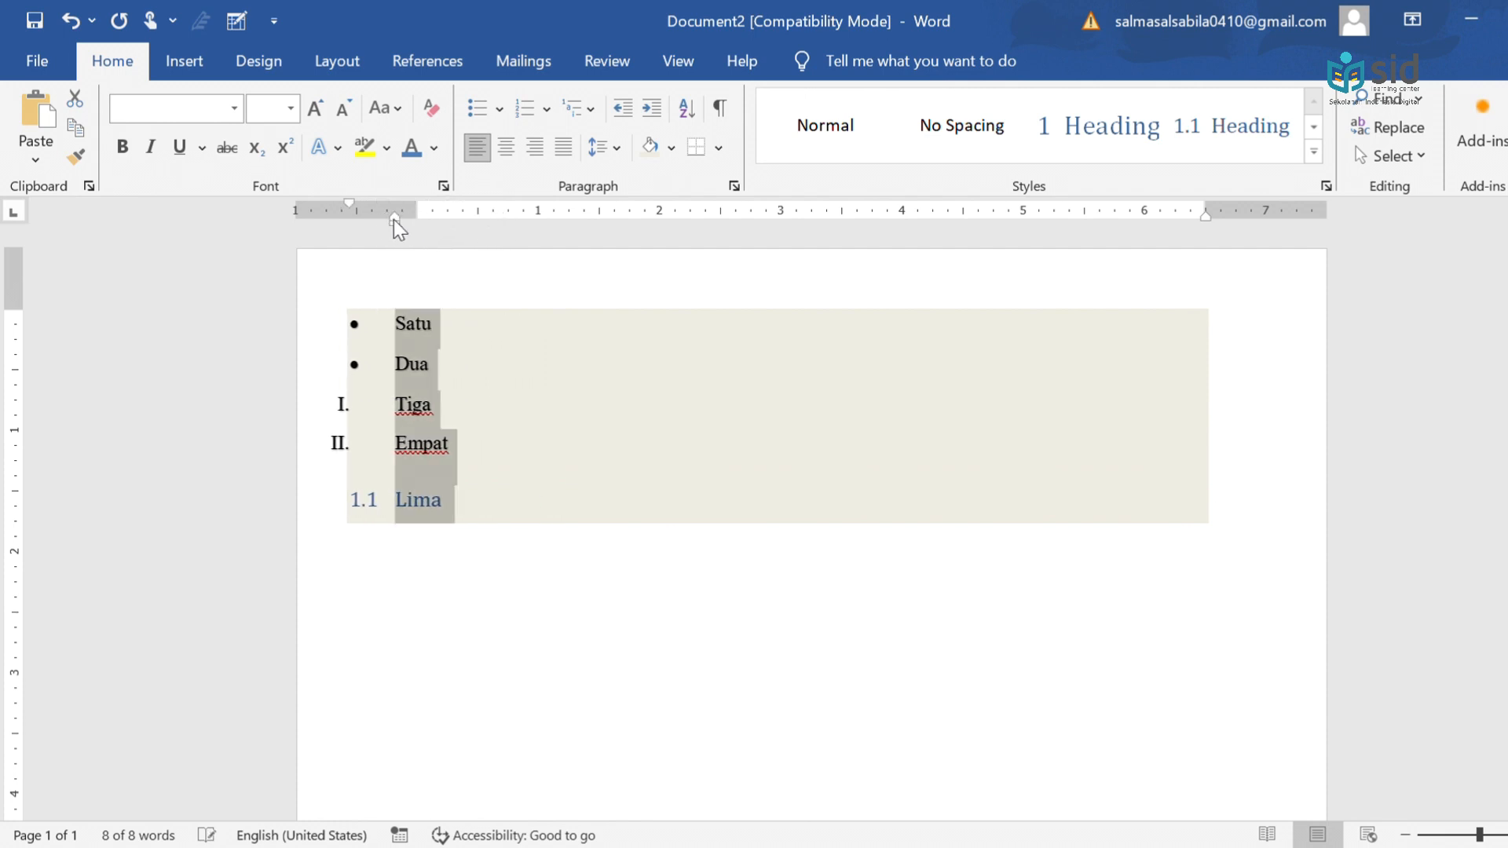
Step: Start Word and create a new blank document
click(739, 477)
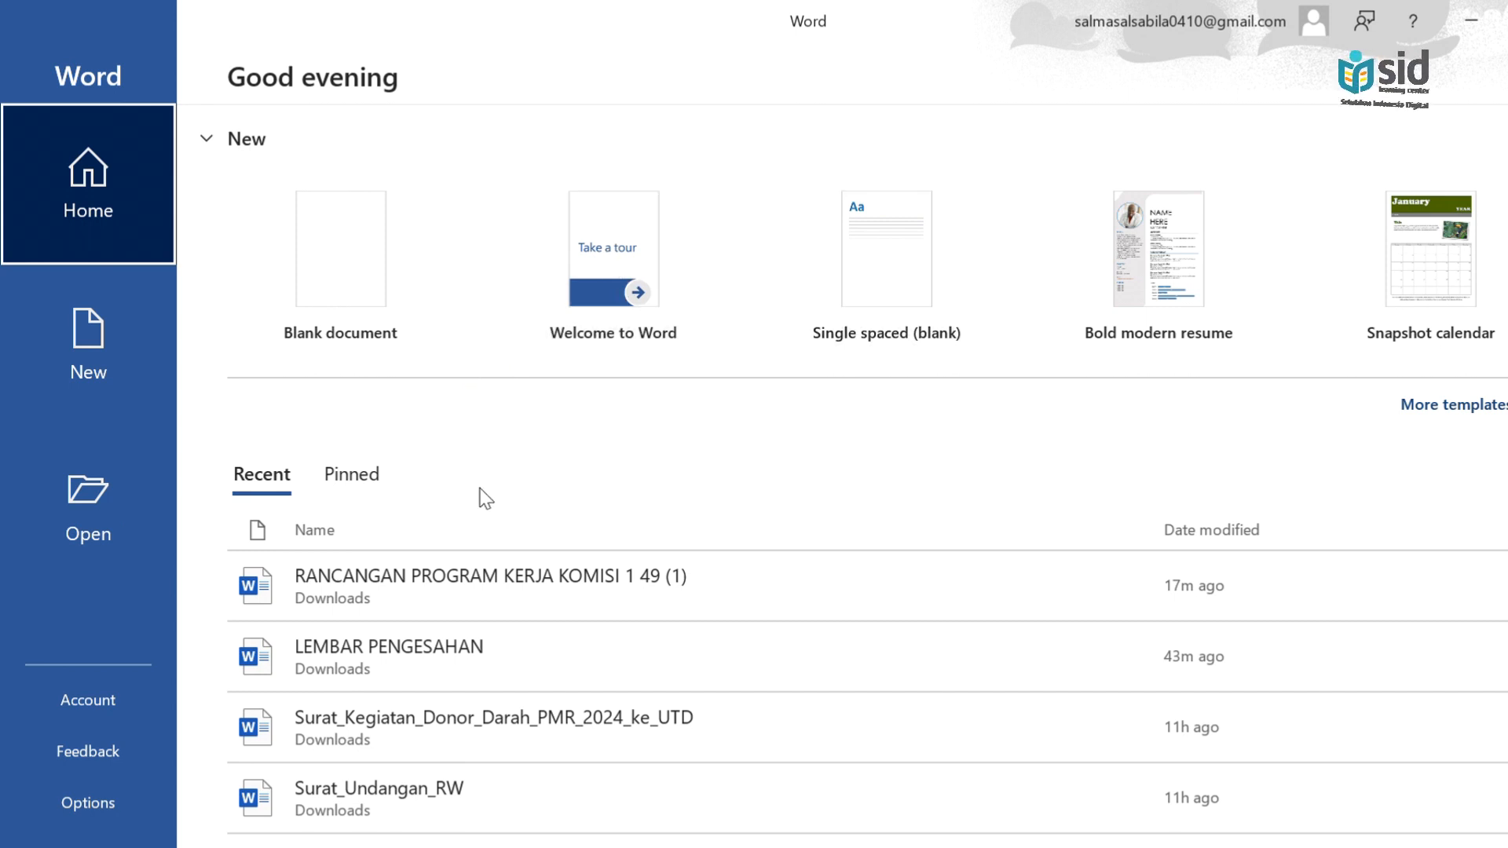
scroll(451, 608, down, 2)
scroll(451, 607, up, 1)
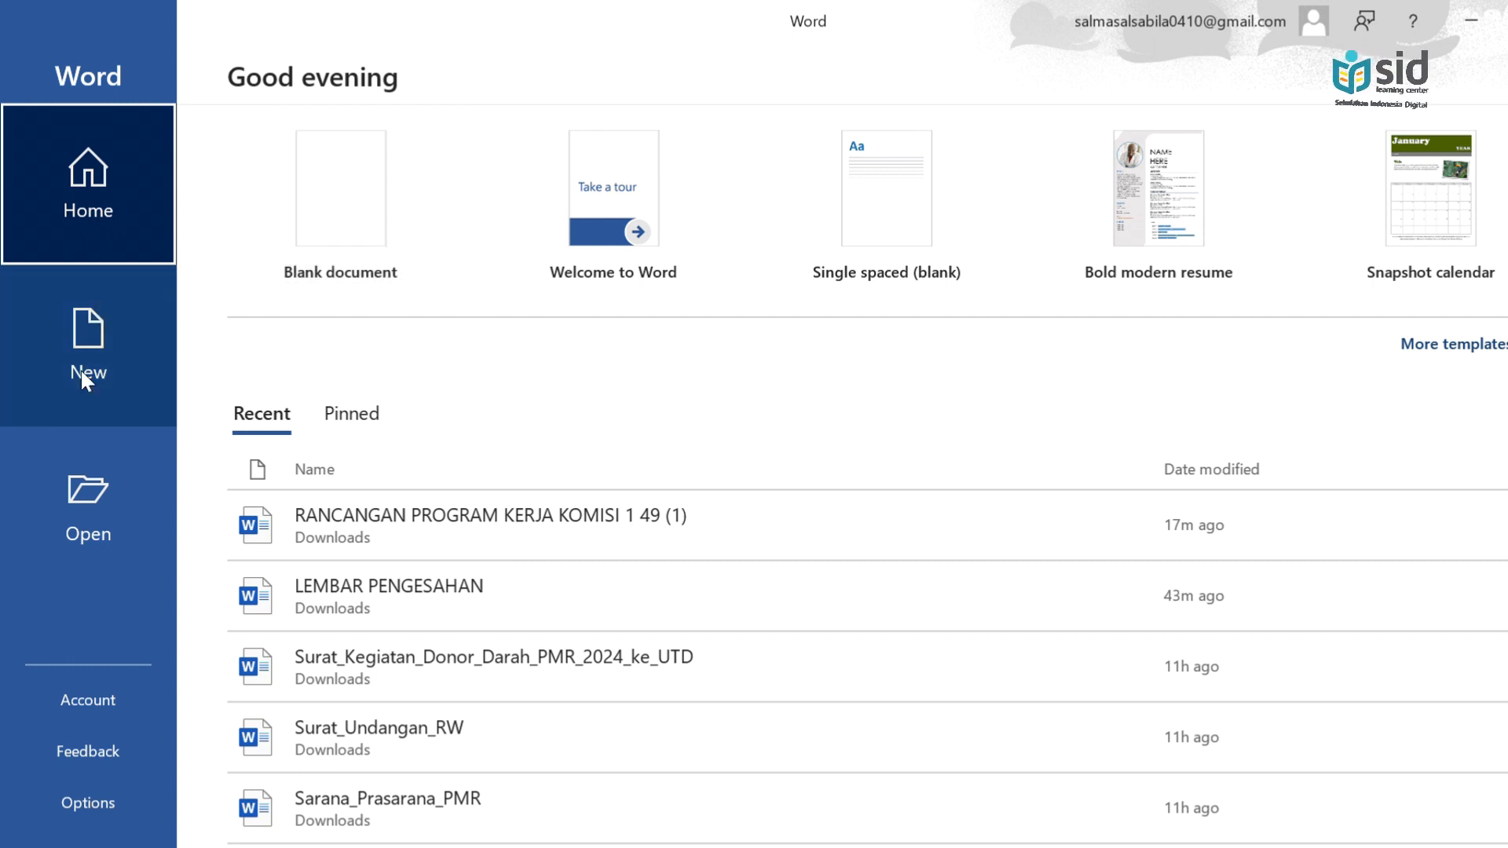
click(384, 245)
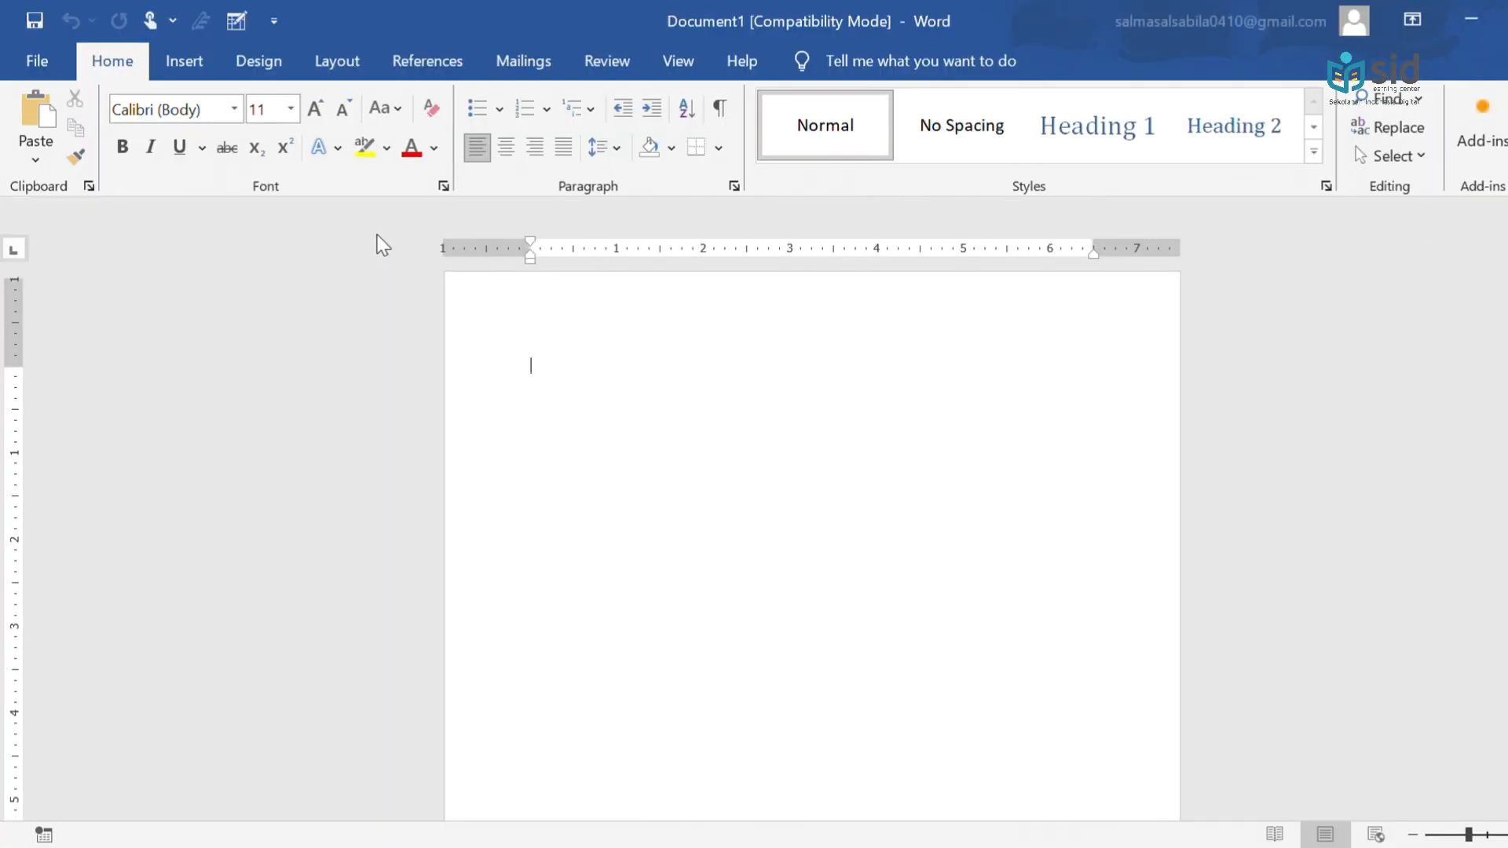